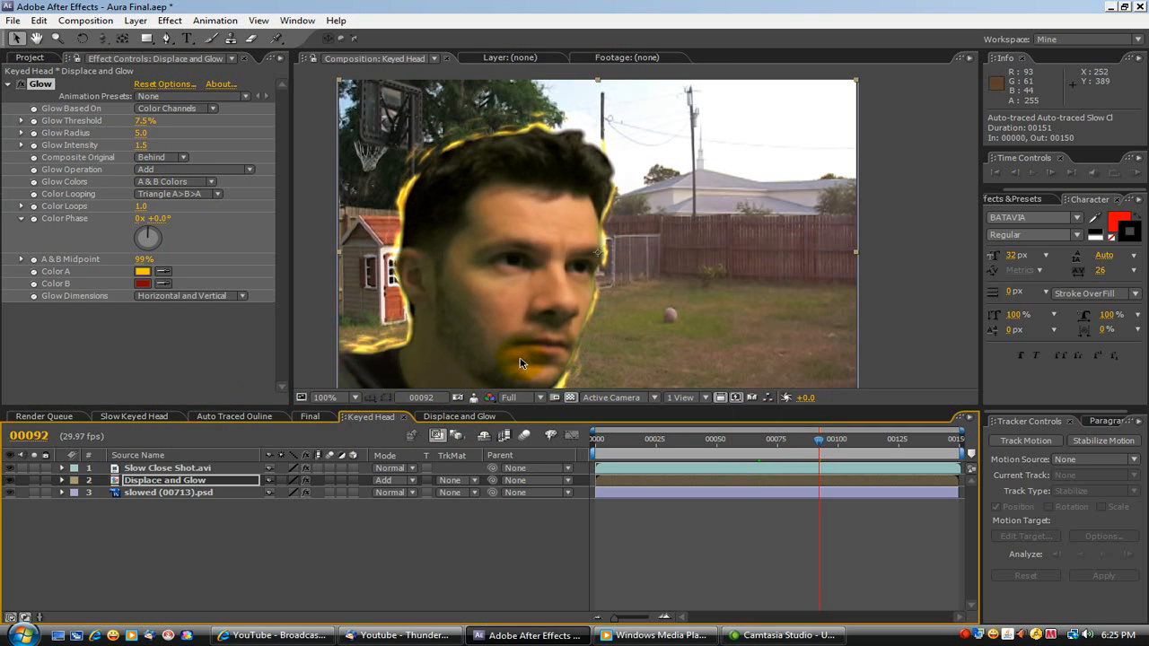
Set Brightness and Contrast to -100 on the auto-traced layer in the Displace and Glow composition, and review the outline at several frames of Keyed Head
{"action": "left_click", "coordinate": [463, 417]}
{"action": "mouse_move", "coordinate": [137, 127]}
{"action": "left_mouse_down"}
{"action": "mouse_move", "coordinate": [14, 130]}
{"action": "mouse_move", "coordinate": [30, 149]}
{"action": "left_mouse_up"}
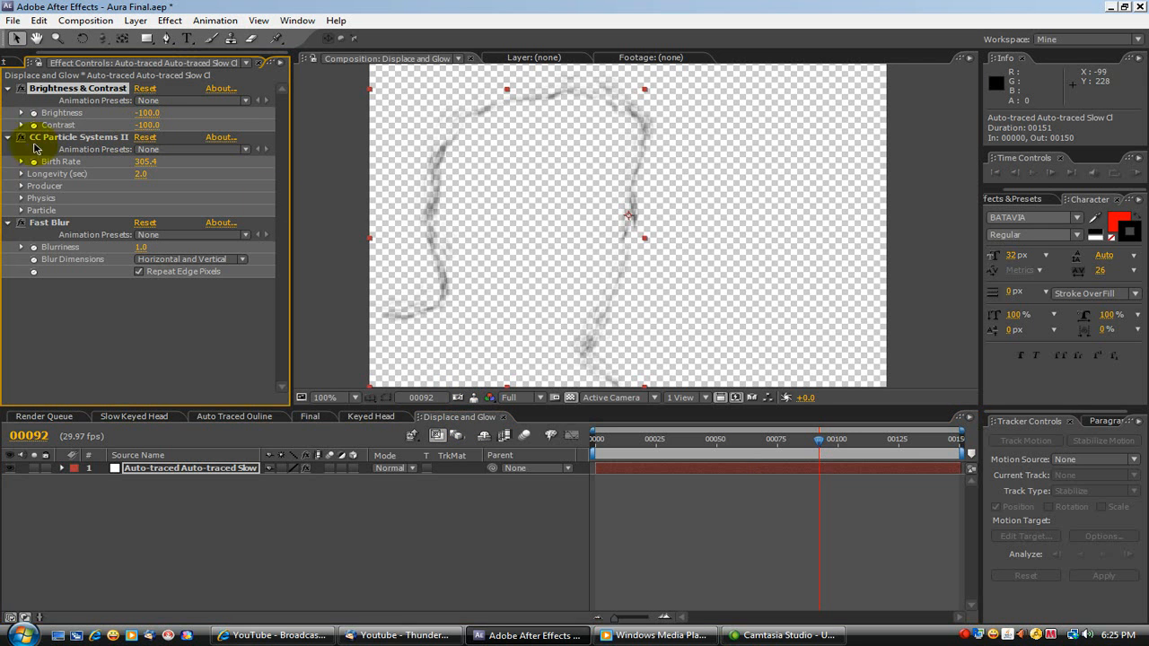
{"action": "left_click", "coordinate": [379, 416]}
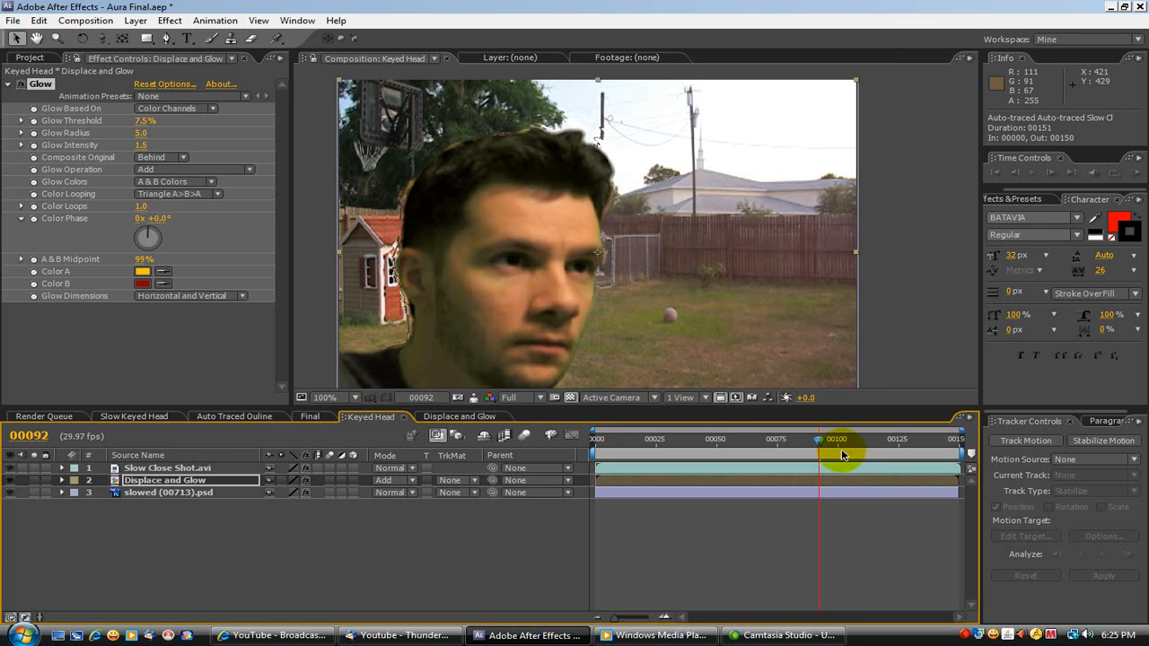
{"action": "left_click_drag", "start_coordinate": [825, 443], "coordinate": [743, 446]}
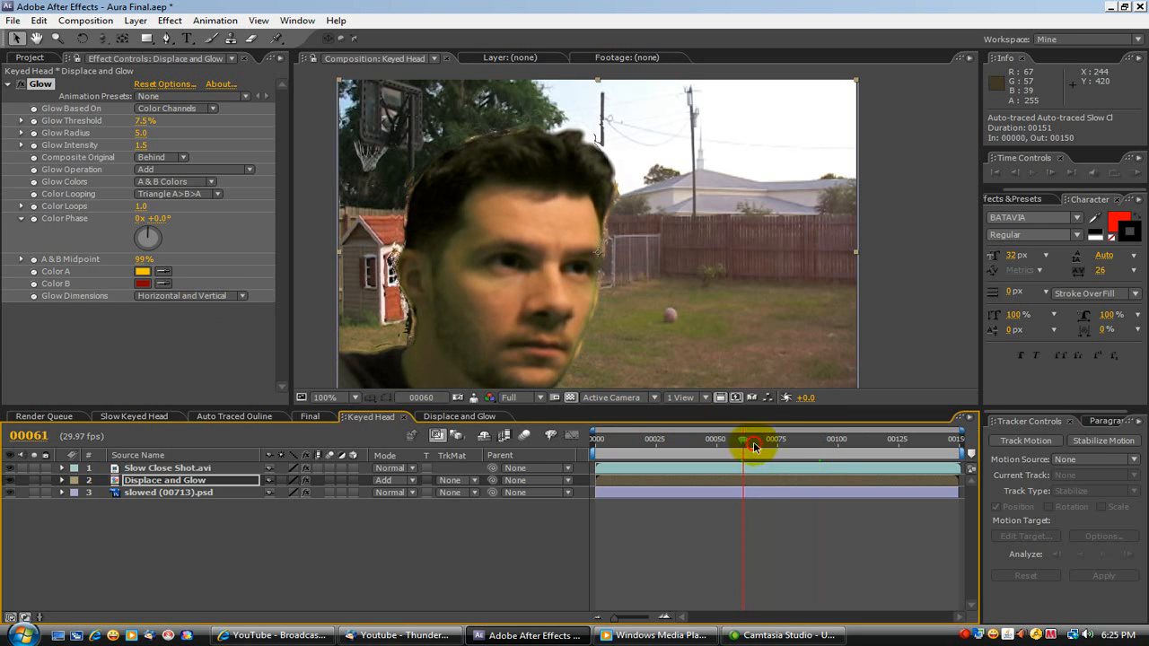
{"action": "left_click_drag", "start_coordinate": [743, 446], "coordinate": [775, 442]}
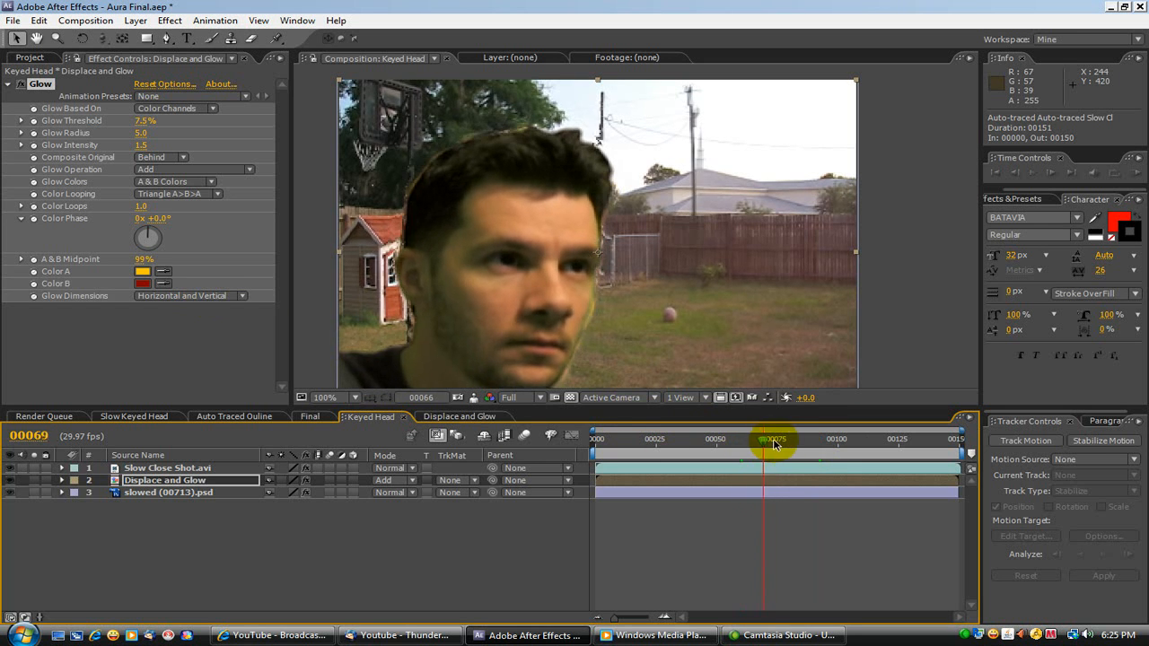
Set the Glow Radius of the Displace and Glow layer to 0.0
{"action": "left_click", "coordinate": [143, 144]}
{"action": "left_click_drag", "start_coordinate": [143, 134], "coordinate": [126, 142]}
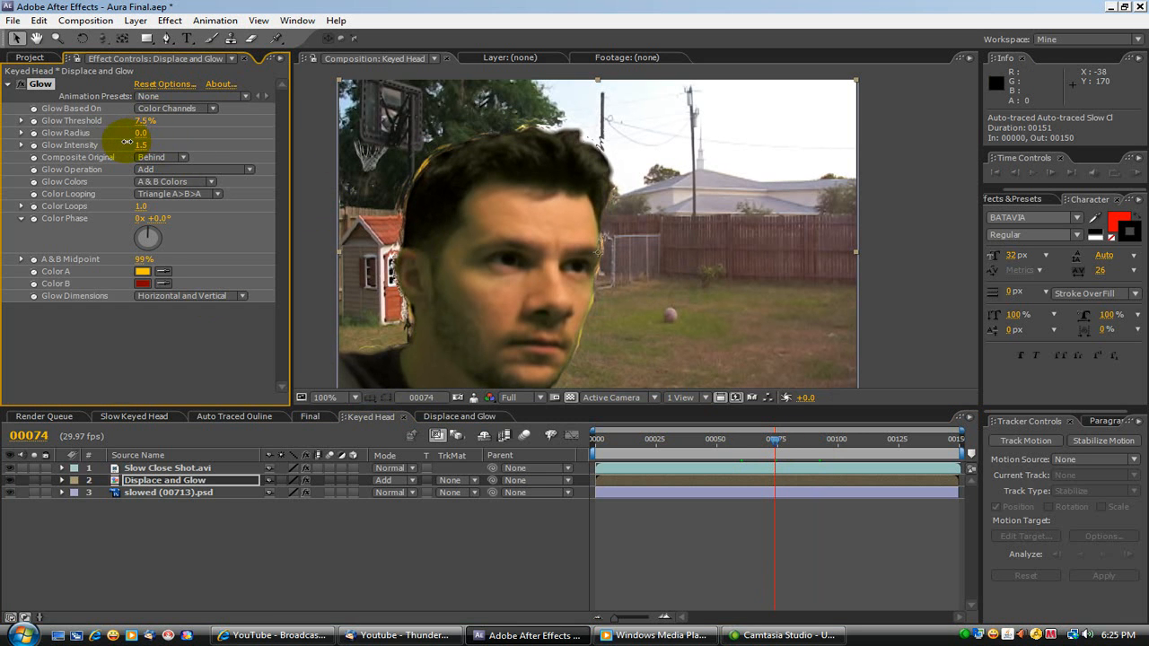
{"action": "right_click", "coordinate": [71, 343]}
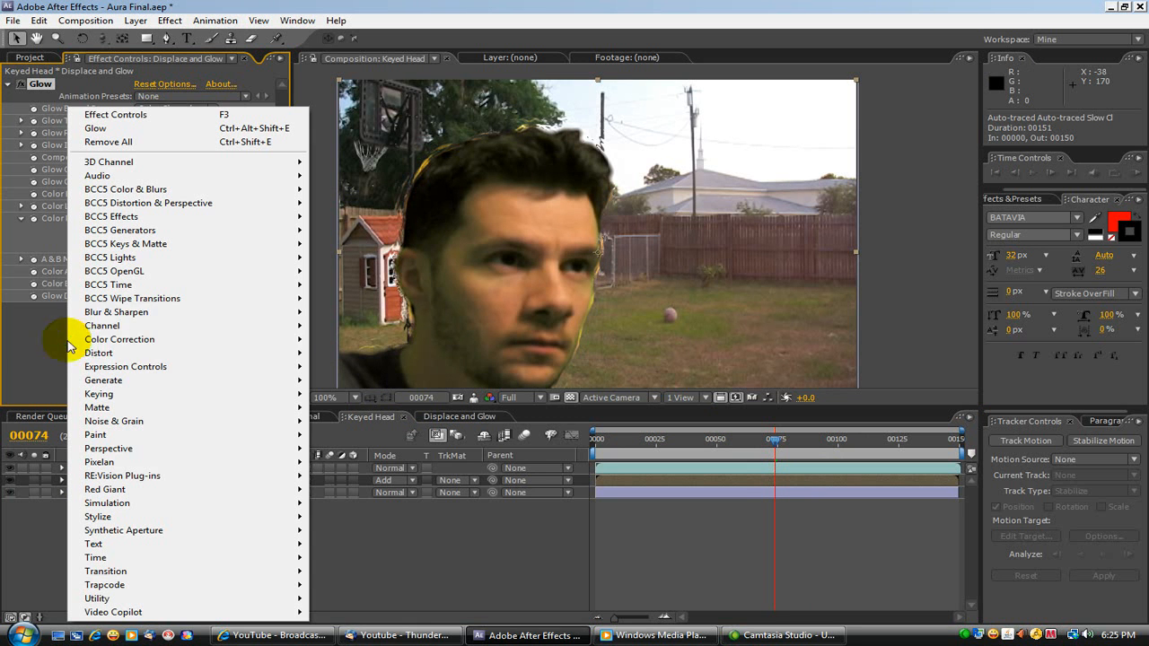
{"action": "left_click", "coordinate": [43, 359]}
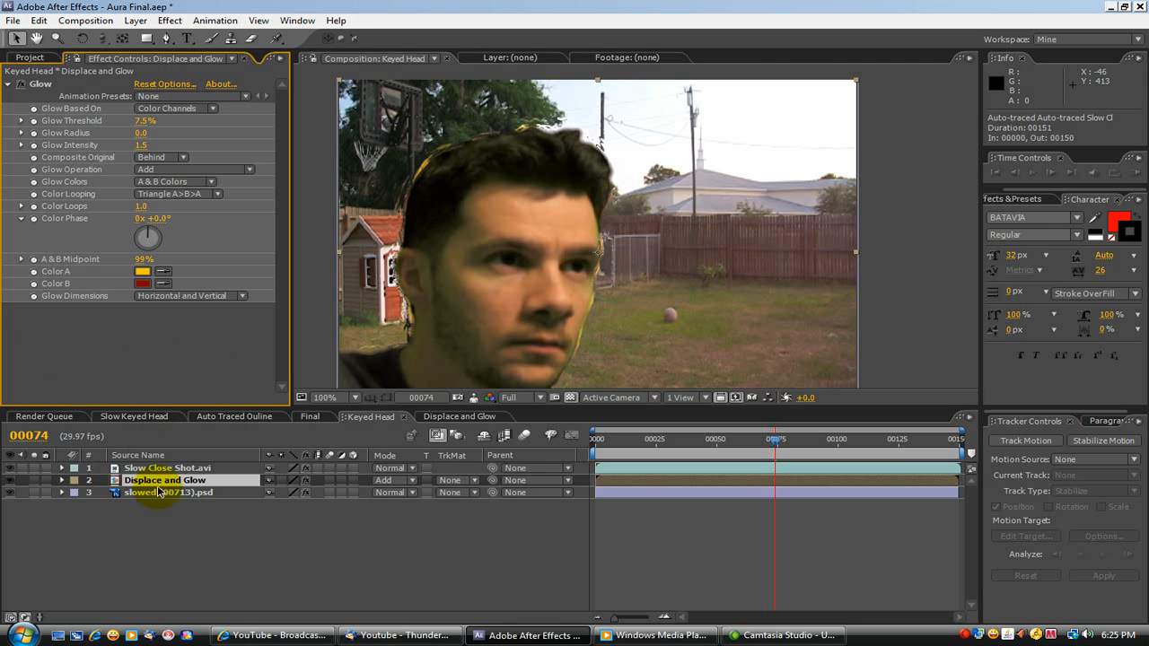
Set the Displacement Map on slowed (00713).psd to -24 maximum horizontal and -31 maximum vertical displacement
{"action": "left_click", "coordinate": [157, 495]}
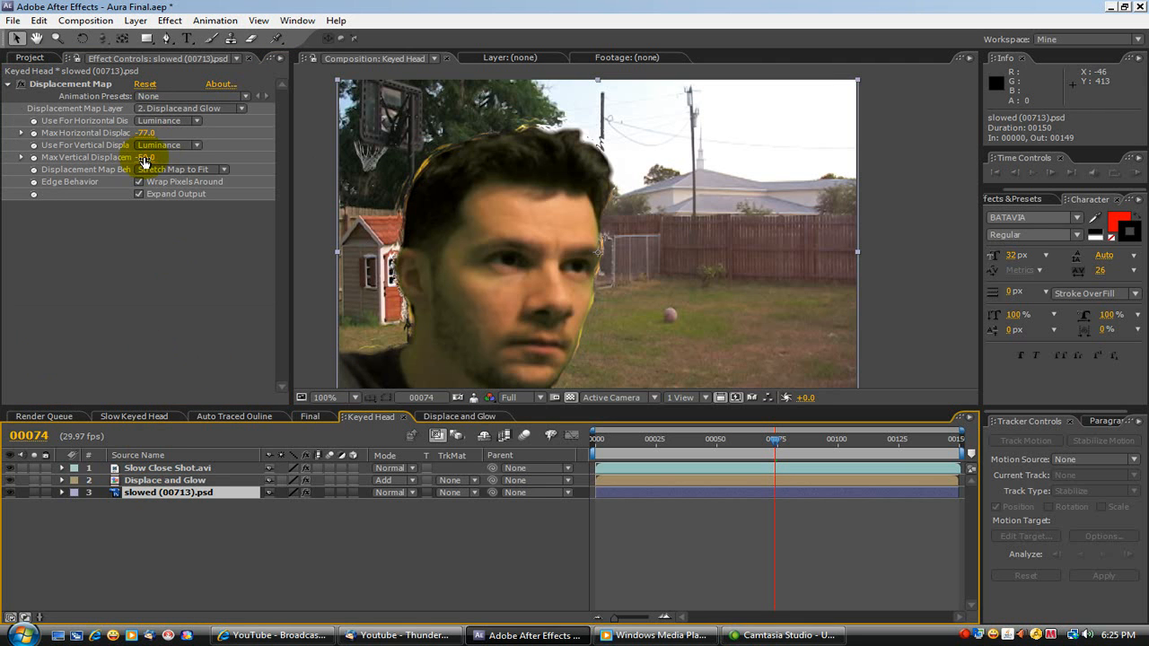
{"action": "left_click_drag", "start_coordinate": [144, 157], "coordinate": [189, 132]}
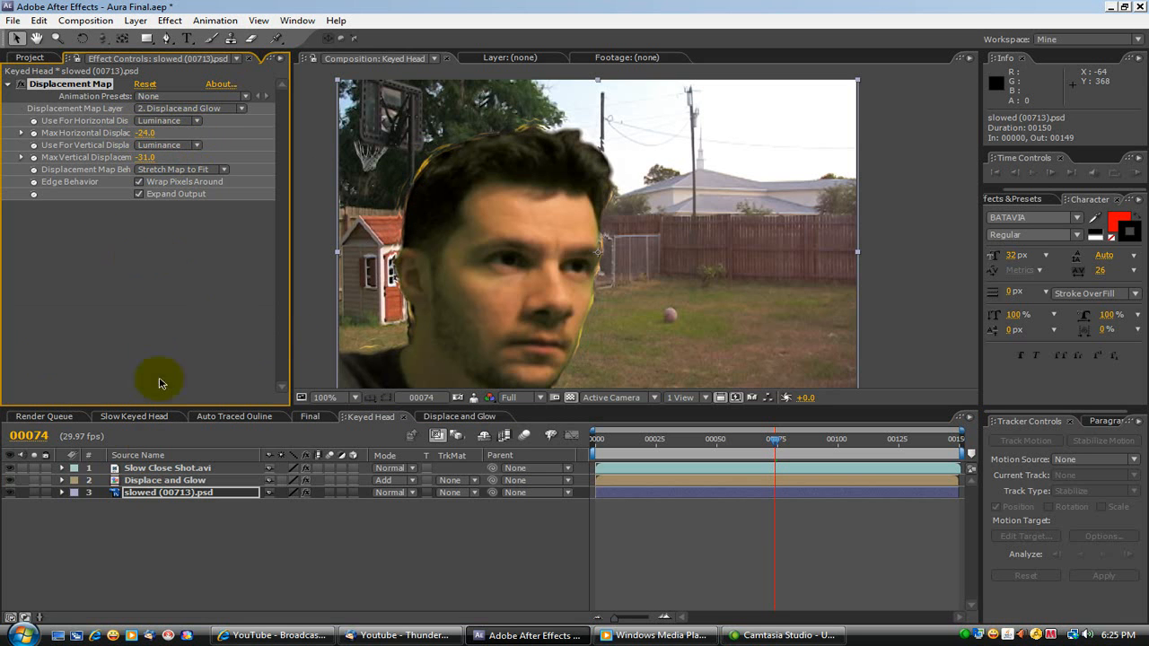
Add a Brightness & Contrast effect to the Displace and Glow layer and place it above Glow
{"action": "left_click", "coordinate": [164, 482]}
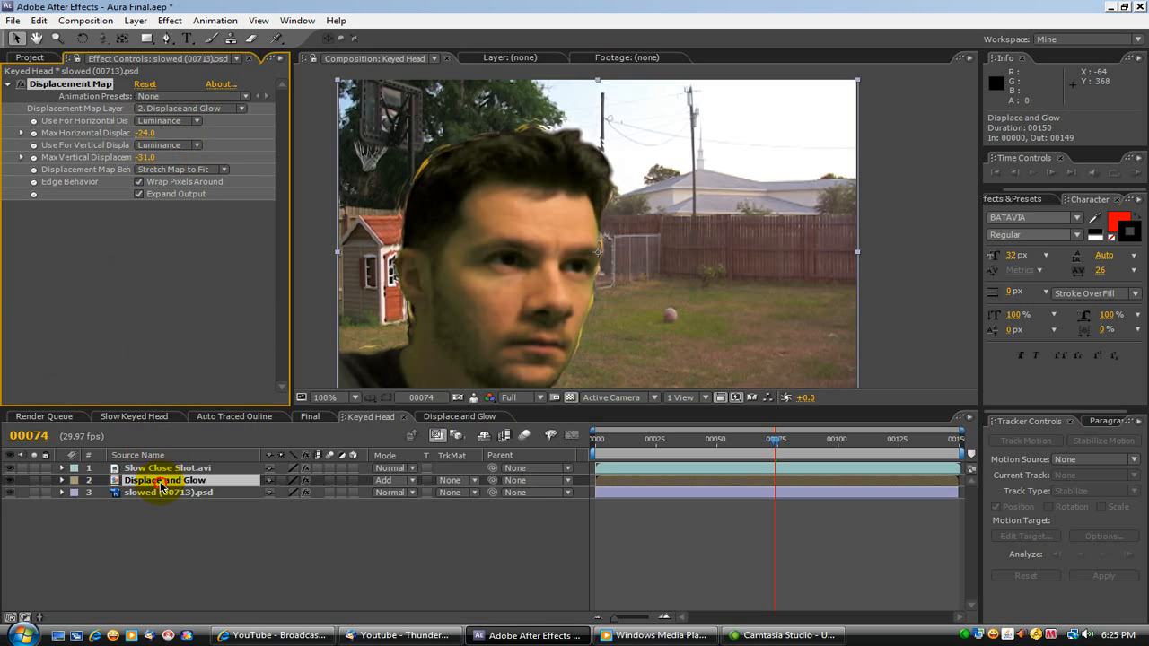
{"action": "right_click", "coordinate": [86, 341]}
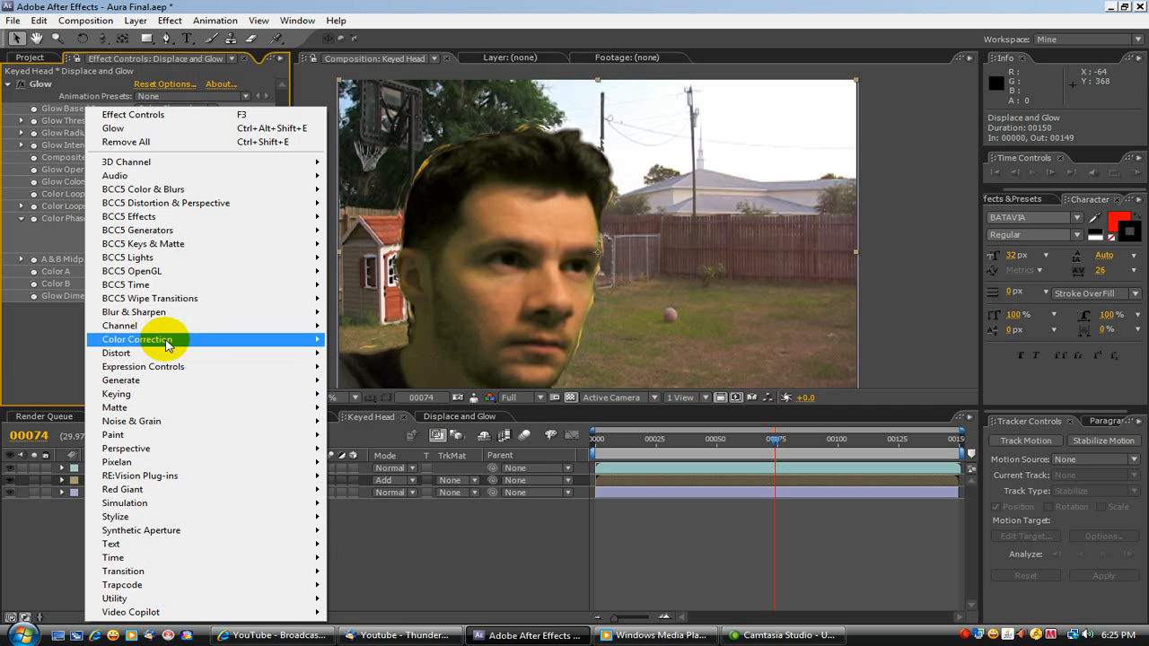
{"action": "mouse_move", "coordinate": [166, 338]}
{"action": "left_click", "coordinate": [392, 310]}
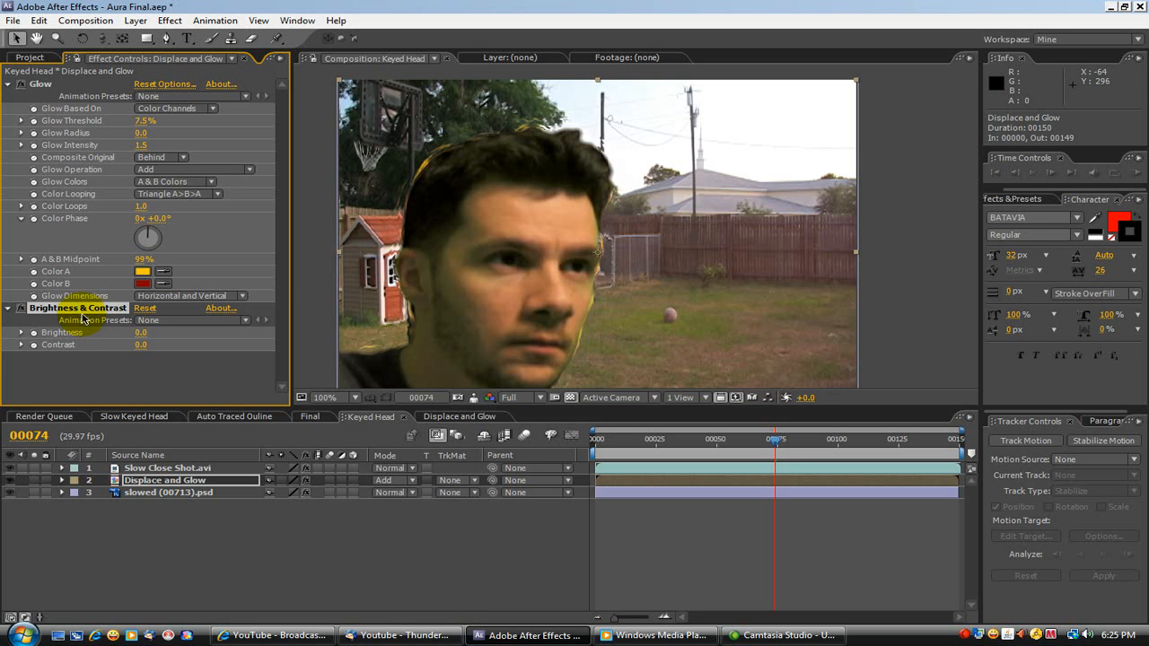
{"action": "left_click_drag", "start_coordinate": [82, 311], "coordinate": [71, 83]}
Set the Displace and Glow layer's Brightness to 6, Contrast to -12, Glow Threshold to 7.1%, Glow Radius to 2.0 and Glow Intensity to 5.2
{"action": "left_click_drag", "start_coordinate": [142, 108], "coordinate": [134, 219]}
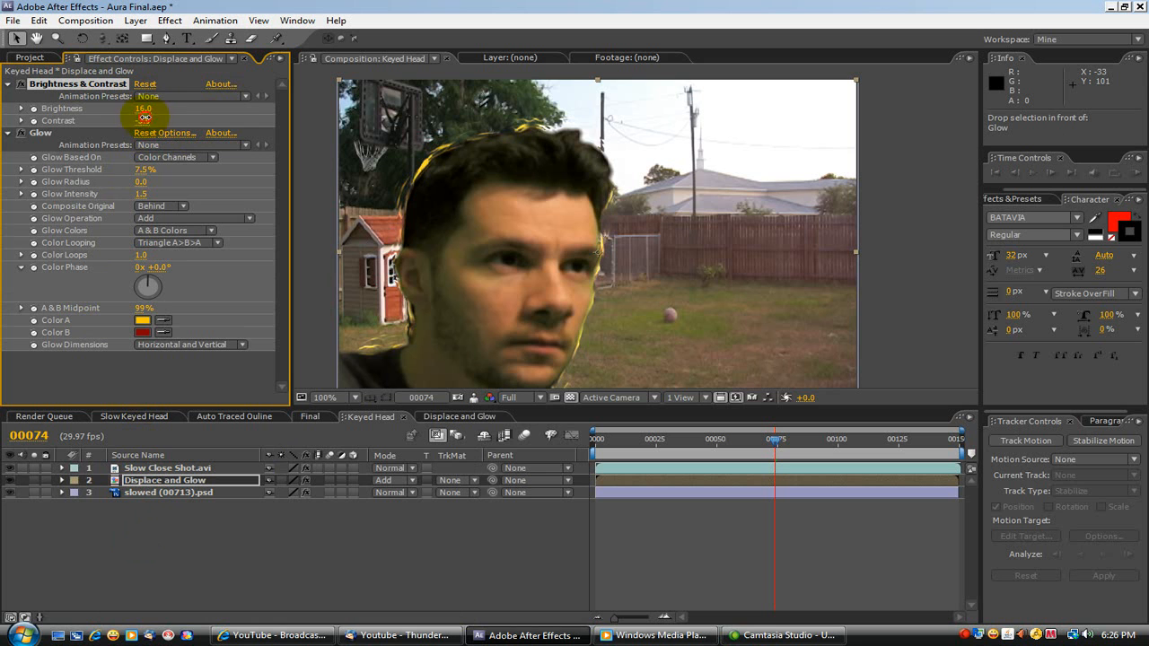
{"action": "mouse_move", "coordinate": [154, 118]}
{"action": "left_mouse_down"}
{"action": "mouse_move", "coordinate": [100, 118]}
{"action": "mouse_move", "coordinate": [135, 120]}
{"action": "mouse_move", "coordinate": [112, 107]}
{"action": "mouse_move", "coordinate": [145, 107]}
{"action": "mouse_move", "coordinate": [134, 110]}
{"action": "left_mouse_up"}
{"action": "left_click_drag", "start_coordinate": [140, 182], "coordinate": [206, 189]}
{"action": "left_click_drag", "start_coordinate": [443, 196], "coordinate": [141, 184]}
{"action": "left_click", "coordinate": [141, 176]}
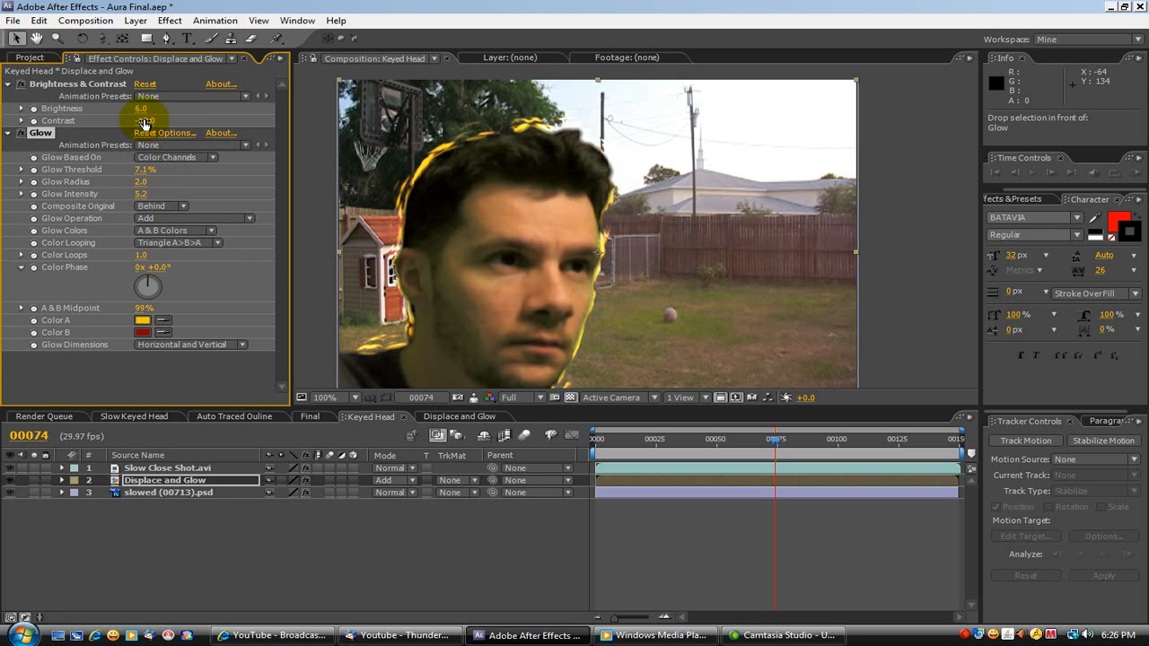
Check the aura around frame 89 with a lower Brightness, and set the Glow Radius to 3.0 and Brightness to -1
{"action": "left_click_drag", "start_coordinate": [142, 108], "coordinate": [129, 107]}
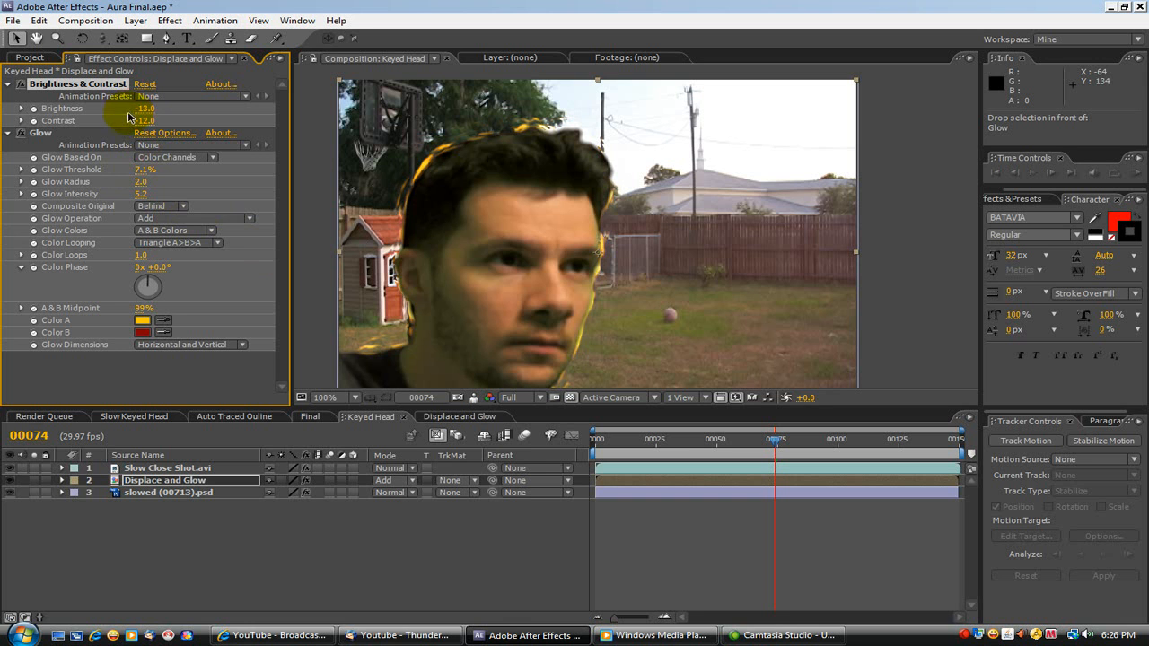
{"action": "left_click", "coordinate": [779, 442]}
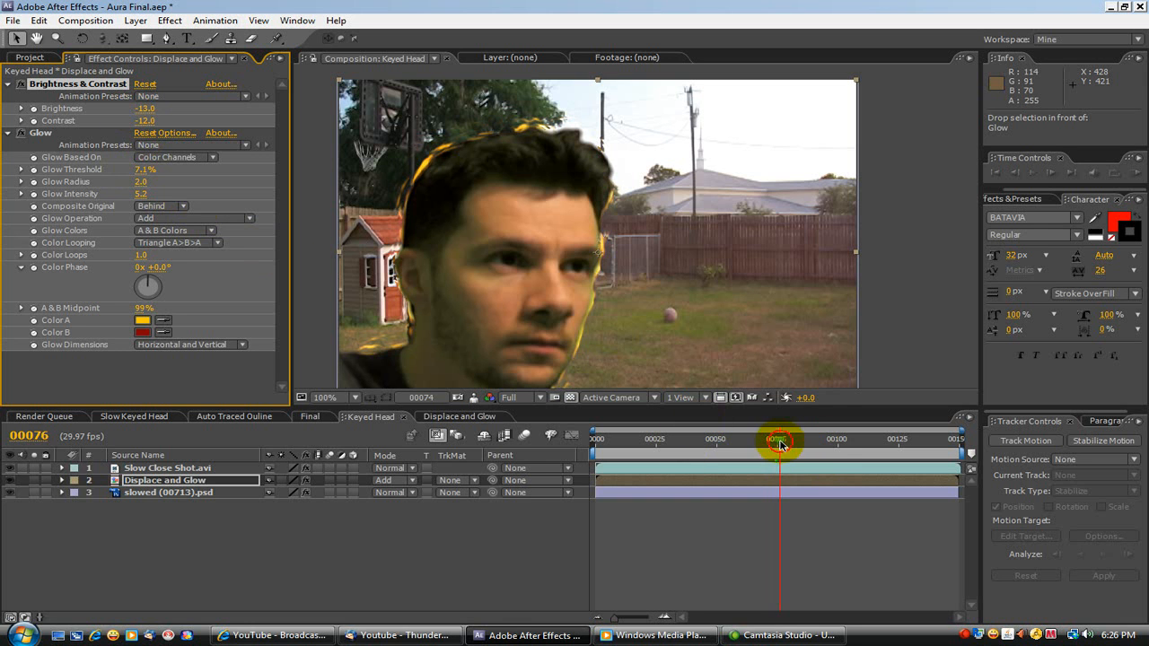
{"action": "left_click_drag", "start_coordinate": [780, 441], "coordinate": [811, 439]}
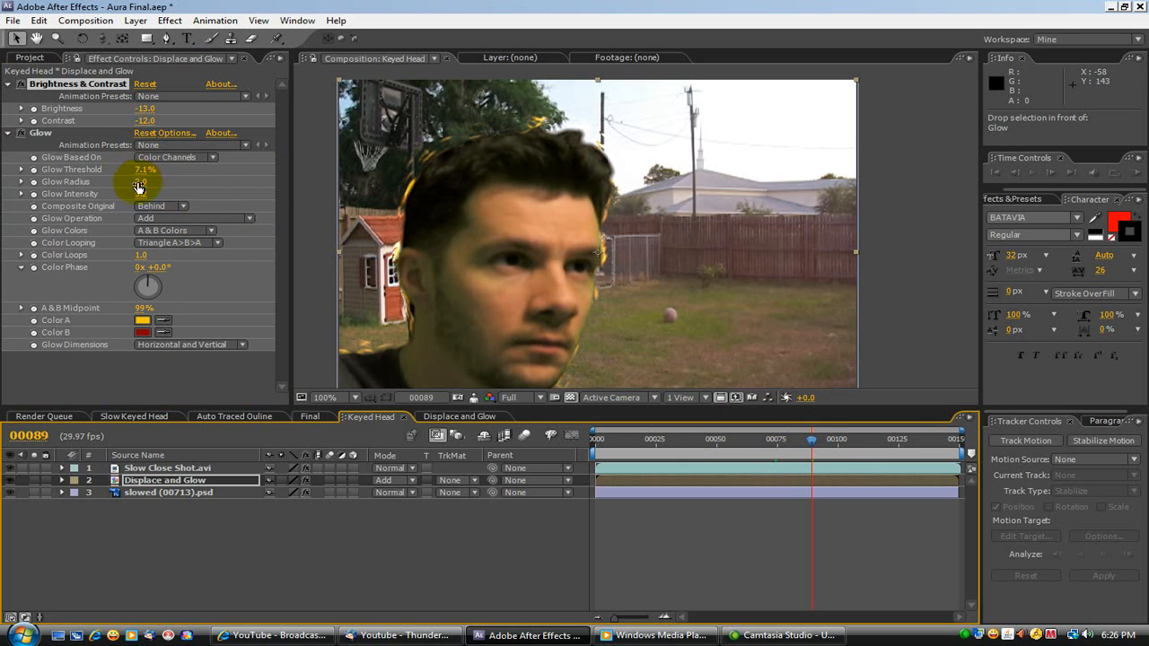
{"action": "left_click_drag", "start_coordinate": [140, 181], "coordinate": [139, 182]}
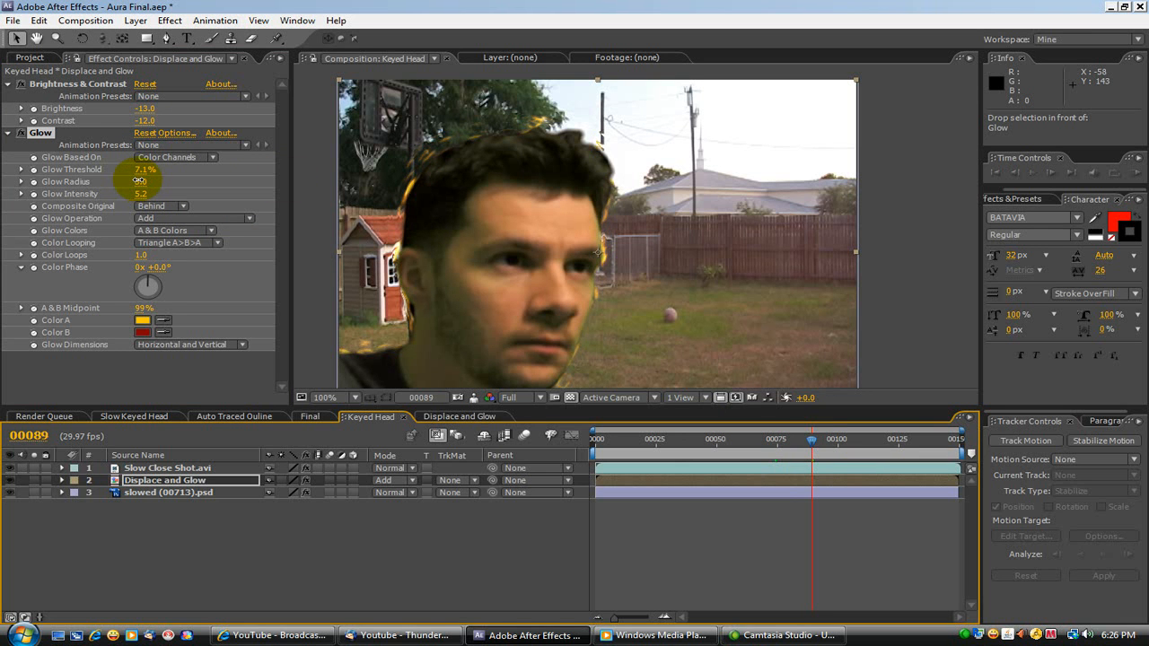
{"action": "left_click", "coordinate": [143, 121]}
{"action": "left_click_drag", "start_coordinate": [144, 109], "coordinate": [156, 109]}
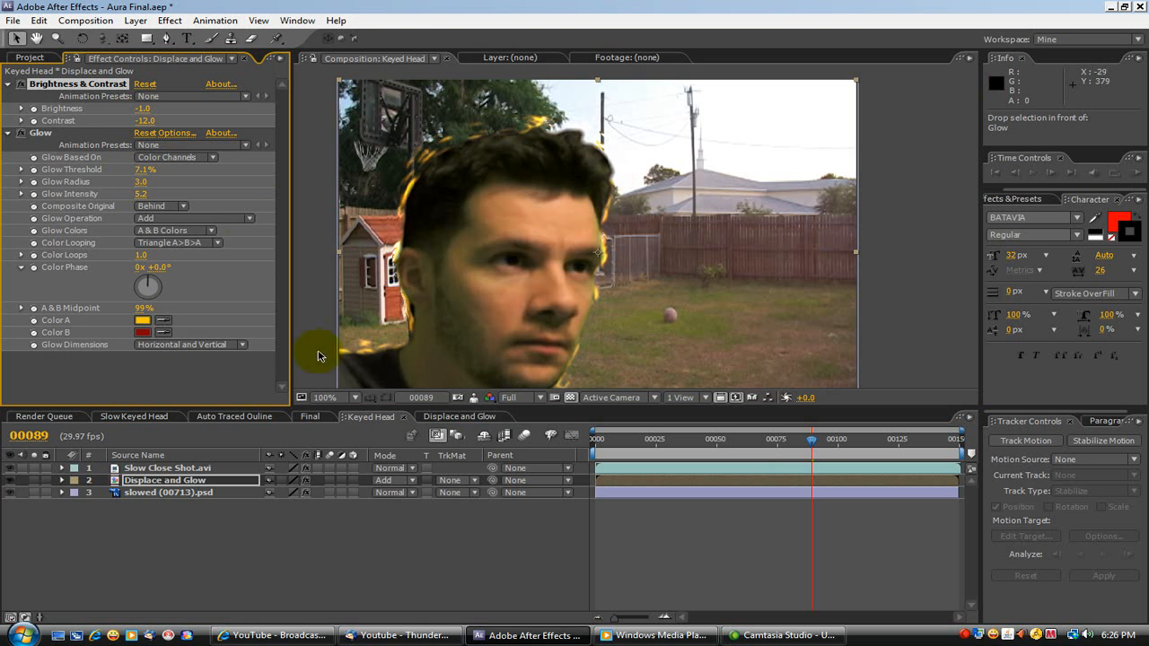
Turn off Fast Blur on the auto-traced layer in the Displace and Glow composition and compare the aura in Keyed Head
{"action": "left_click", "coordinate": [462, 418]}
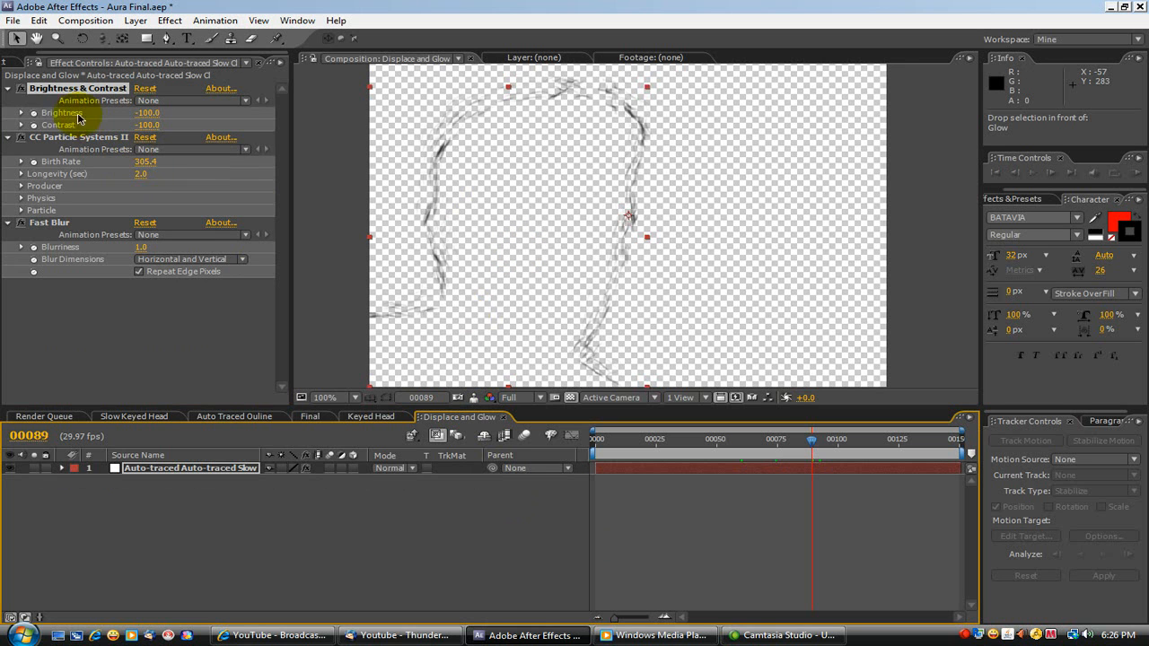
{"action": "left_click", "coordinate": [9, 87]}
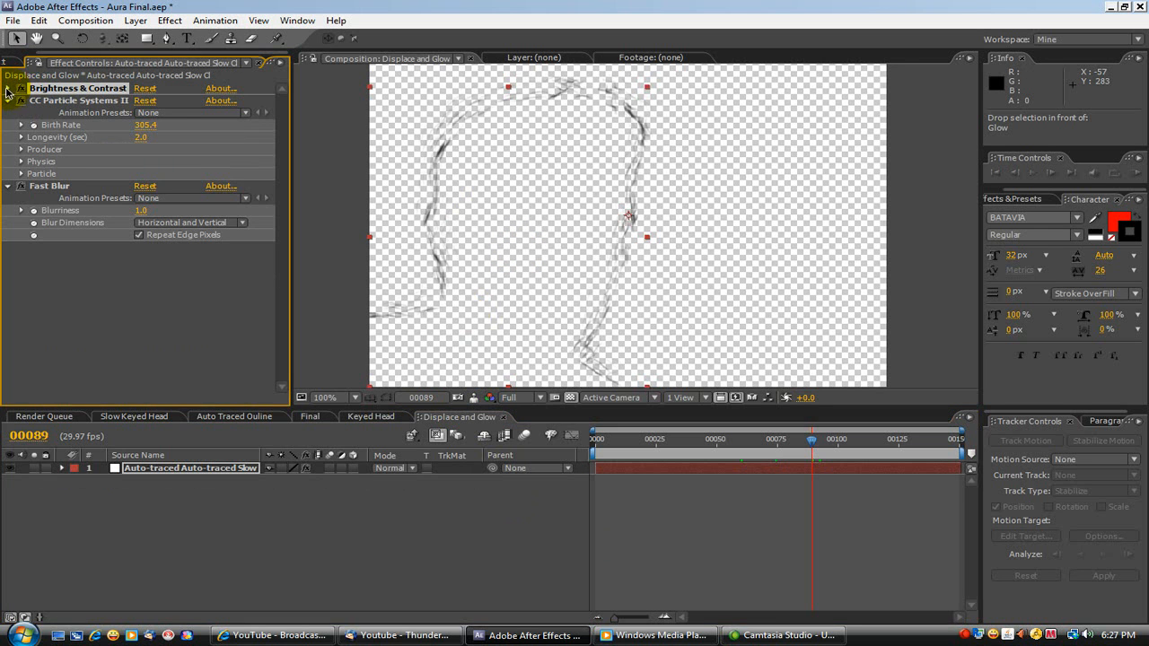
{"action": "left_click", "coordinate": [9, 187]}
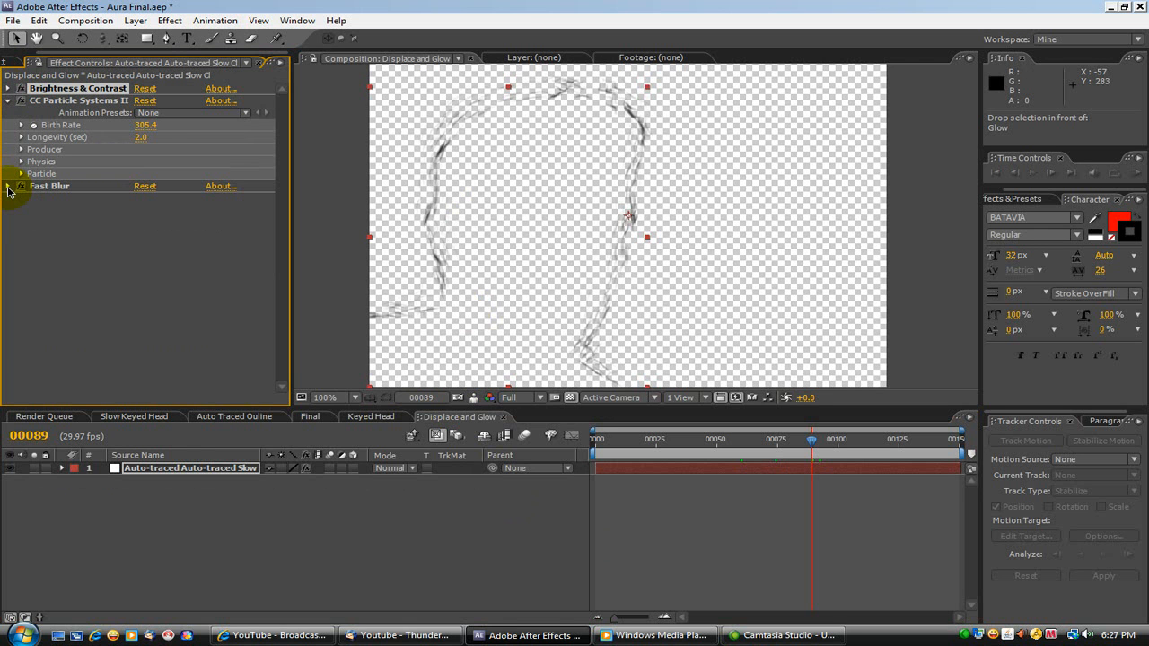
{"action": "left_click", "coordinate": [7, 188]}
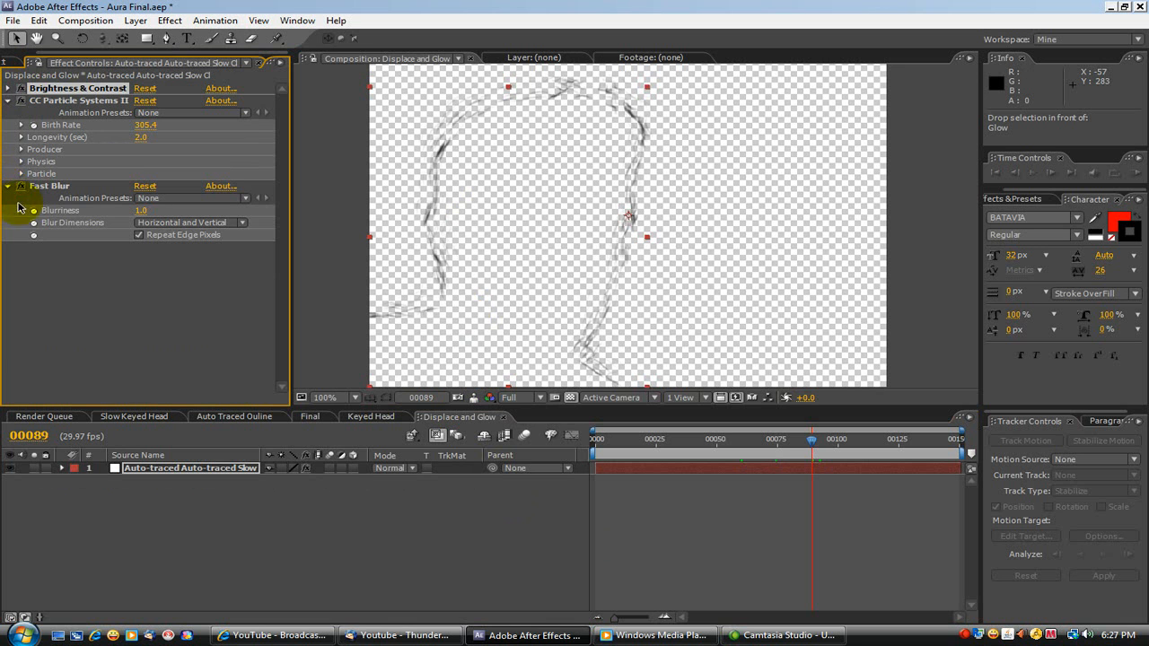
{"action": "left_click", "coordinate": [27, 189]}
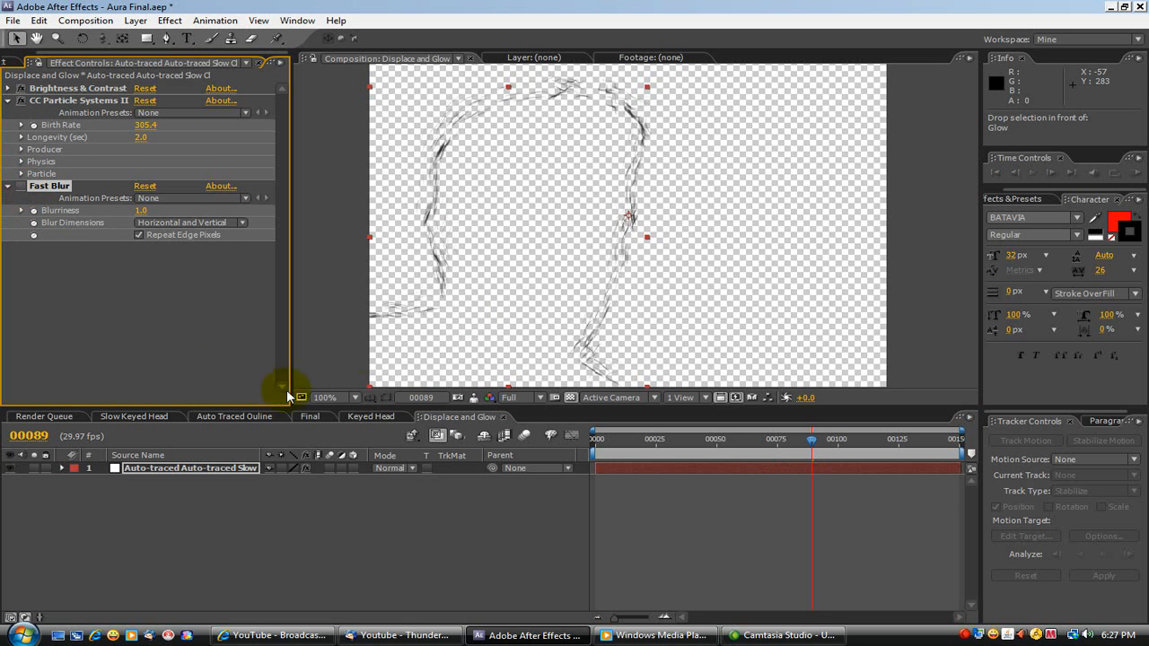
{"action": "left_click", "coordinate": [368, 417]}
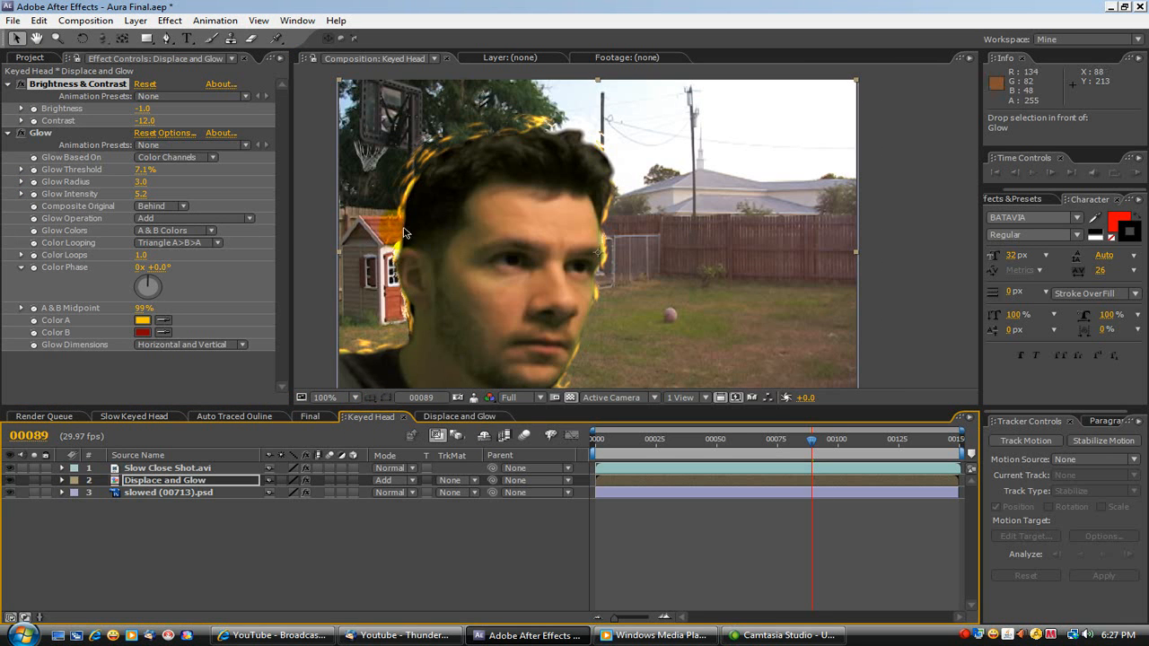
{"action": "left_click", "coordinate": [820, 446]}
{"action": "left_click_drag", "start_coordinate": [812, 447], "coordinate": [808, 446]}
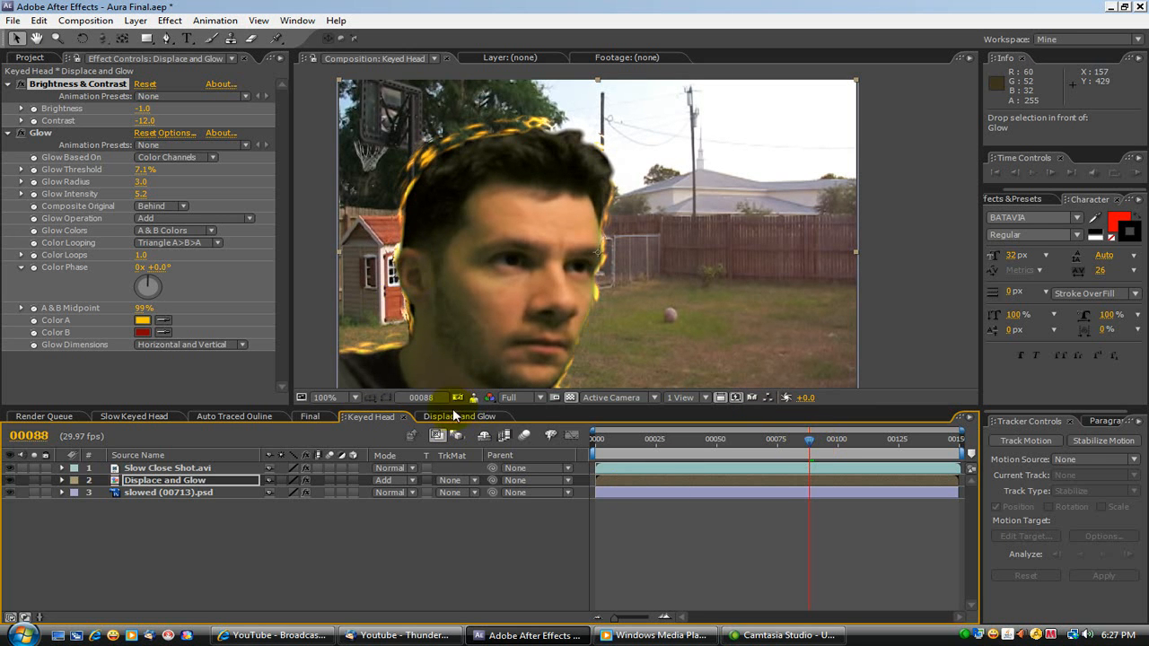
Turn Fast Blur back on in the Displace and Glow composition and set the CC Particle Systems II Birth Size to 1.29
{"action": "left_click", "coordinate": [457, 417]}
{"action": "left_click", "coordinate": [21, 192]}
{"action": "left_click", "coordinate": [9, 186]}
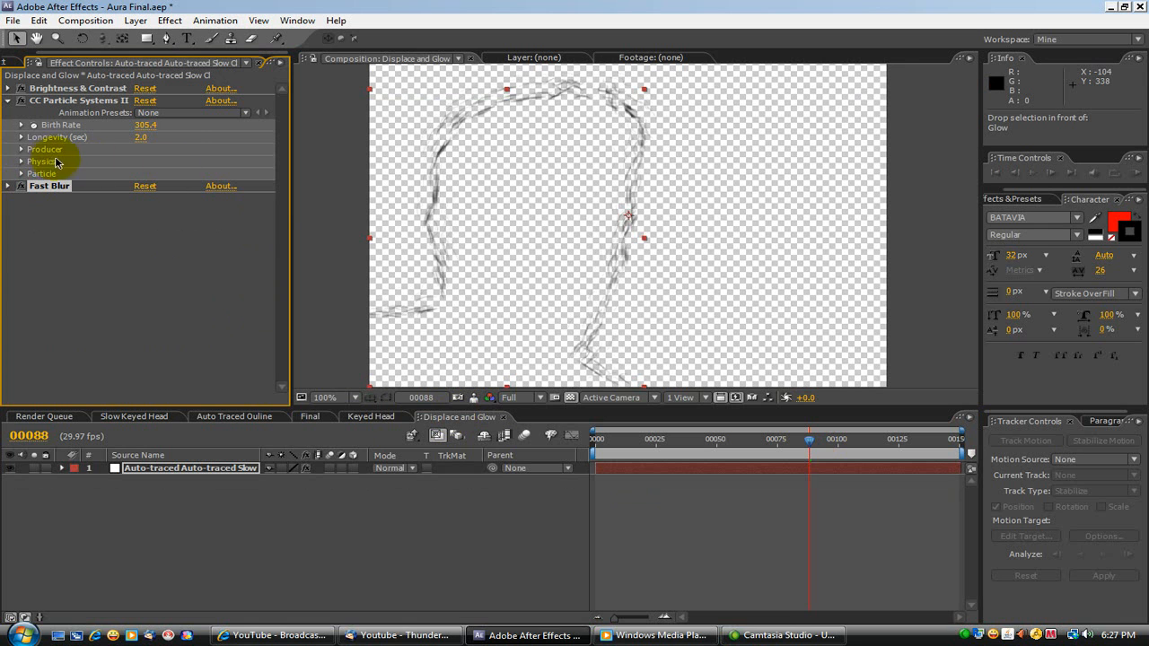
{"action": "left_click", "coordinate": [22, 174]}
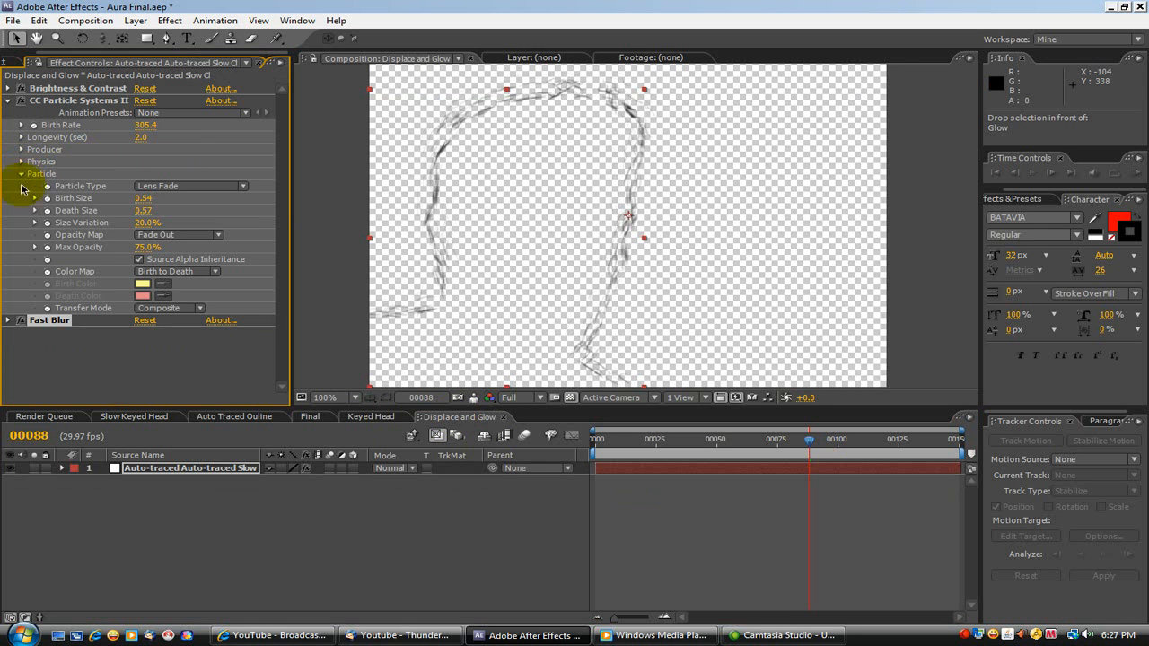
{"action": "left_click_drag", "start_coordinate": [142, 197], "coordinate": [201, 197]}
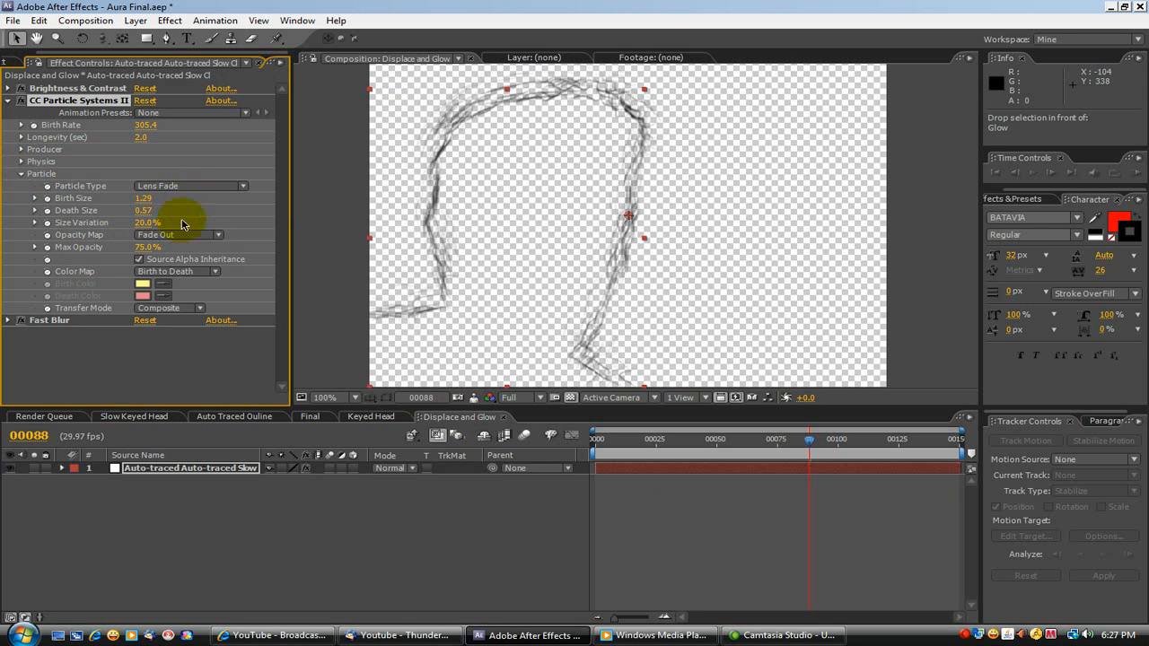
In the Keyed Head composition, reduce the Glow Intensity of the Displace and Glow layer to 1.9
{"action": "left_click", "coordinate": [380, 418]}
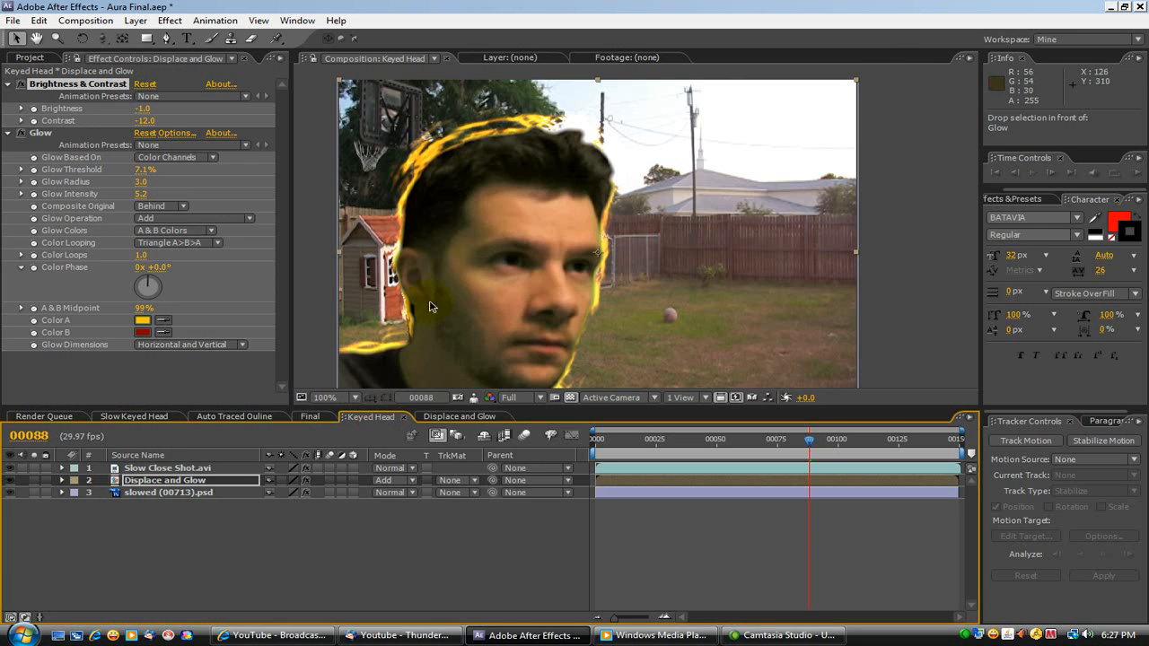
{"action": "left_click_drag", "start_coordinate": [144, 193], "coordinate": [33, 214]}
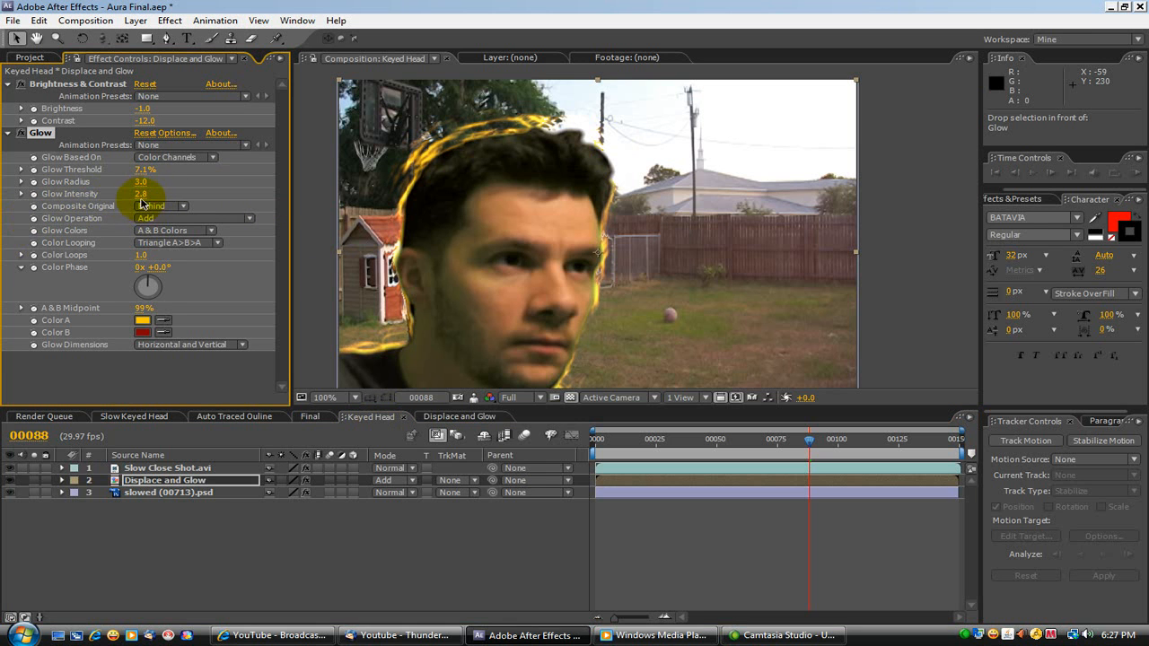
{"action": "left_click_drag", "start_coordinate": [140, 194], "coordinate": [51, 219]}
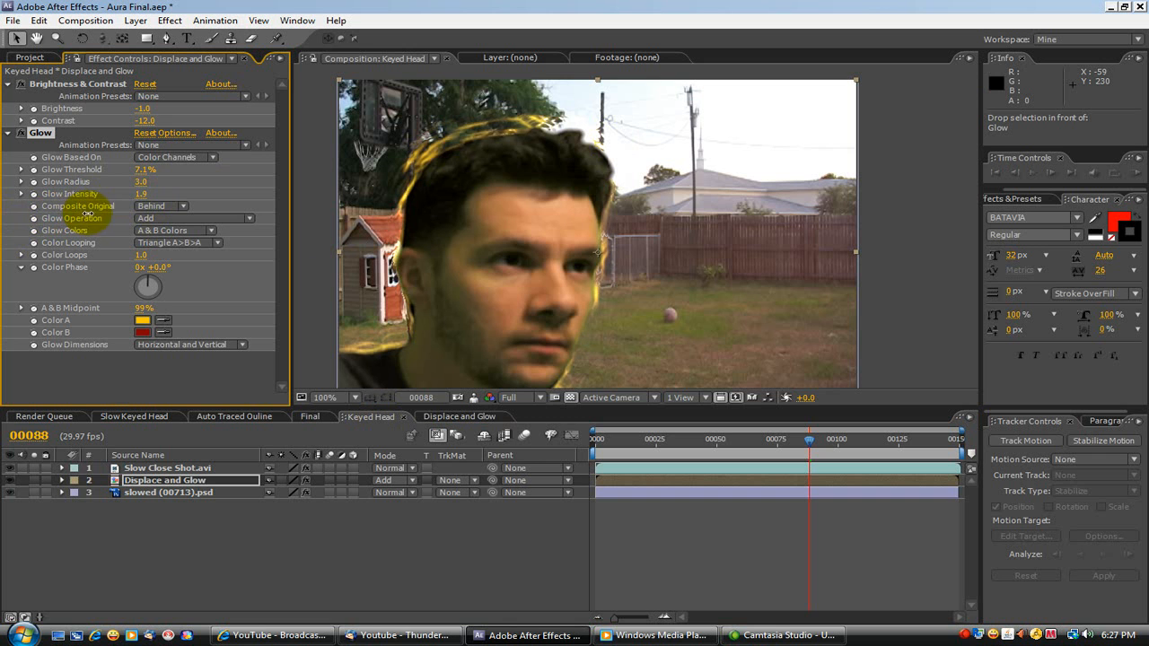
Run a RAM preview of the Keyed Head composition from frame 65 and play back the rendered frames
{"action": "left_click_drag", "start_coordinate": [809, 439], "coordinate": [750, 438]}
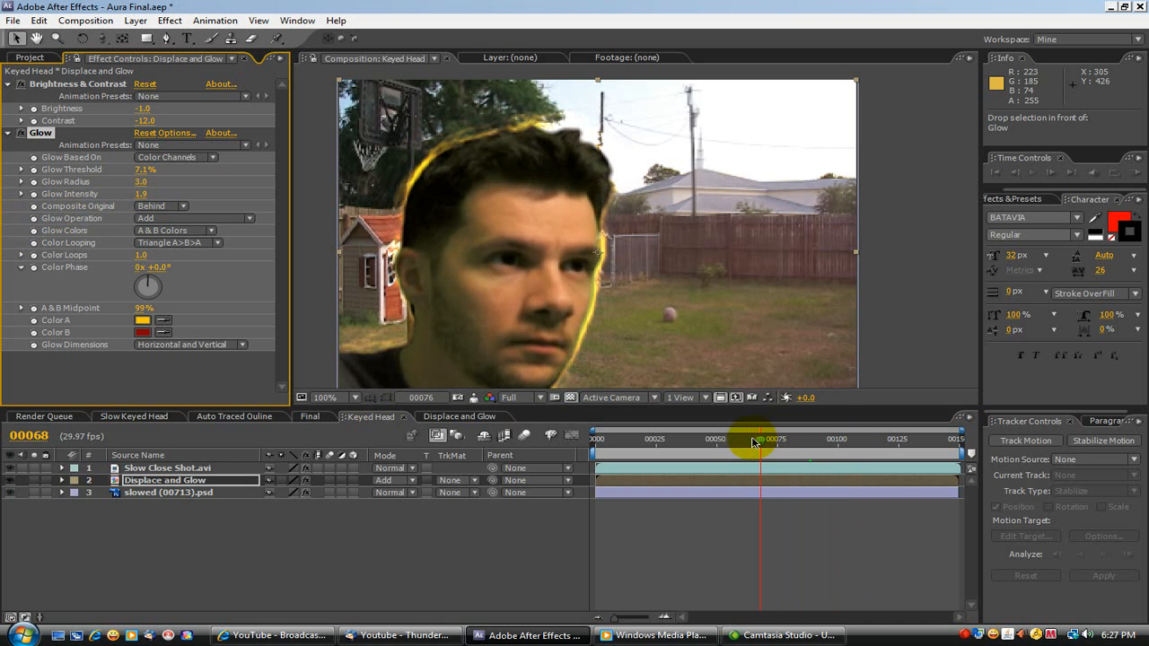
{"action": "left_click", "coordinate": [1135, 173]}
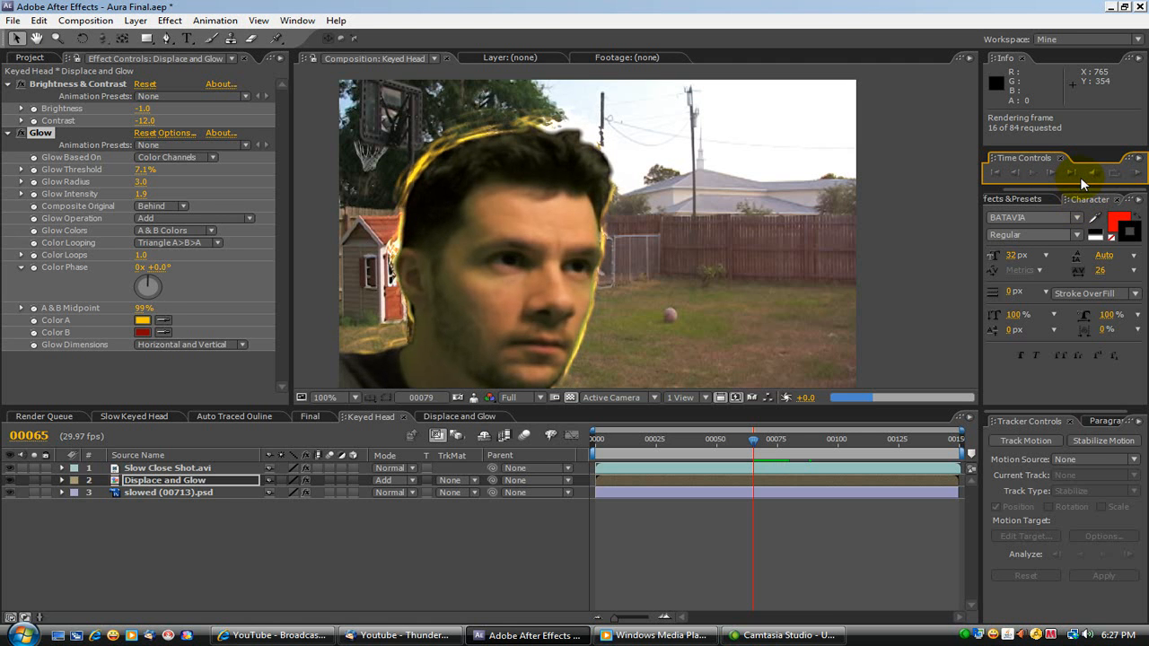
{"action": "key", "text": "space"}
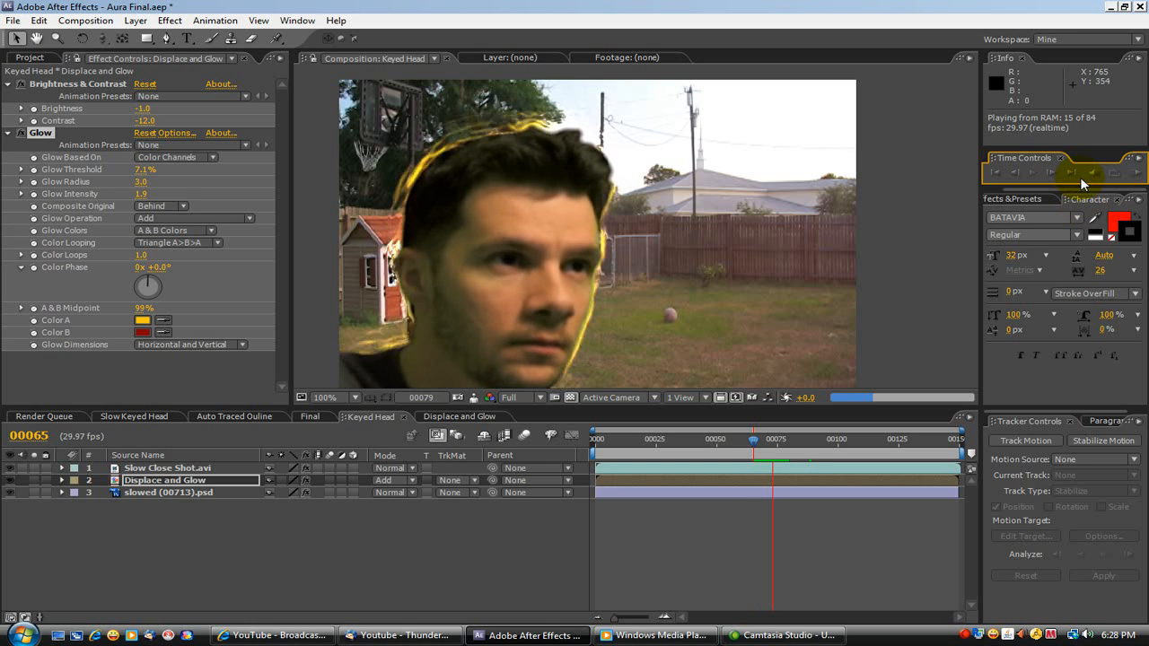
Stop the preview, duplicate the Displace and Glow layer in Keyed Head, and set the upper copy's blending mode to Color
{"action": "left_click", "coordinate": [1079, 176]}
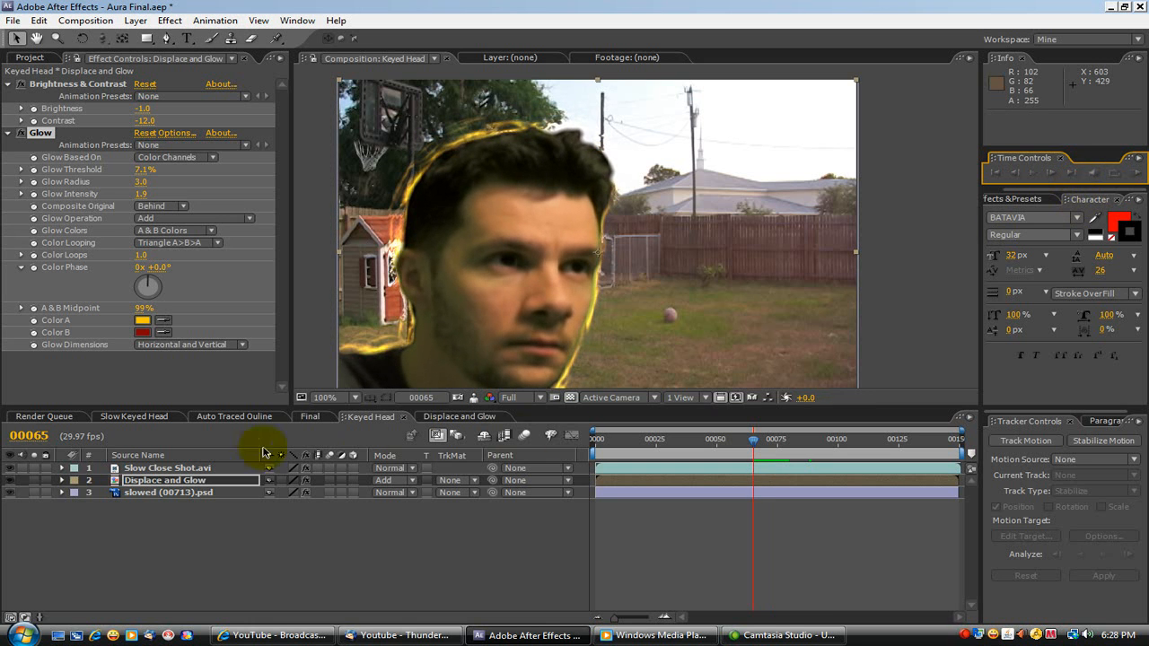
{"action": "left_click", "coordinate": [171, 483]}
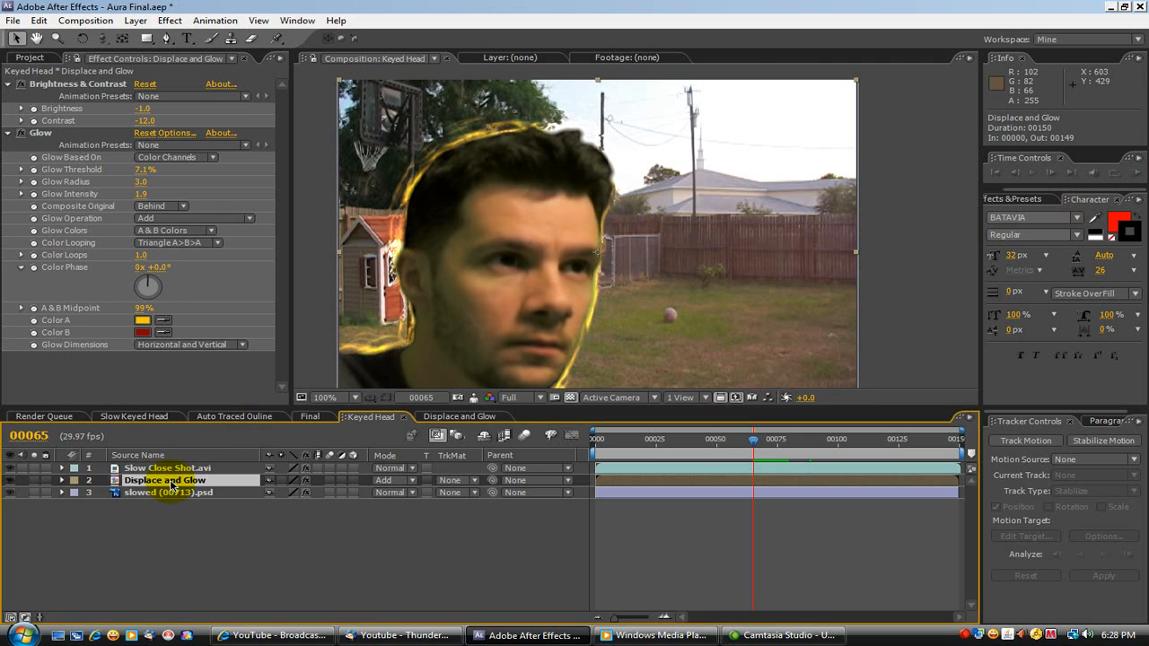
{"action": "left_click", "coordinate": [39, 21]}
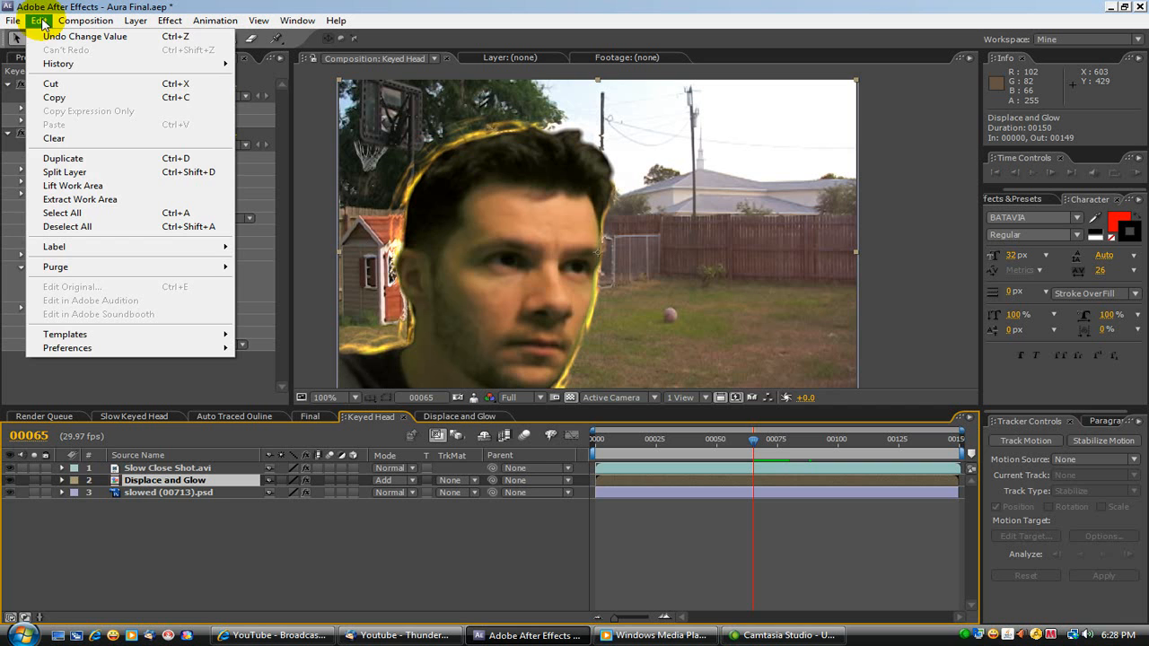
{"action": "left_click", "coordinate": [80, 158]}
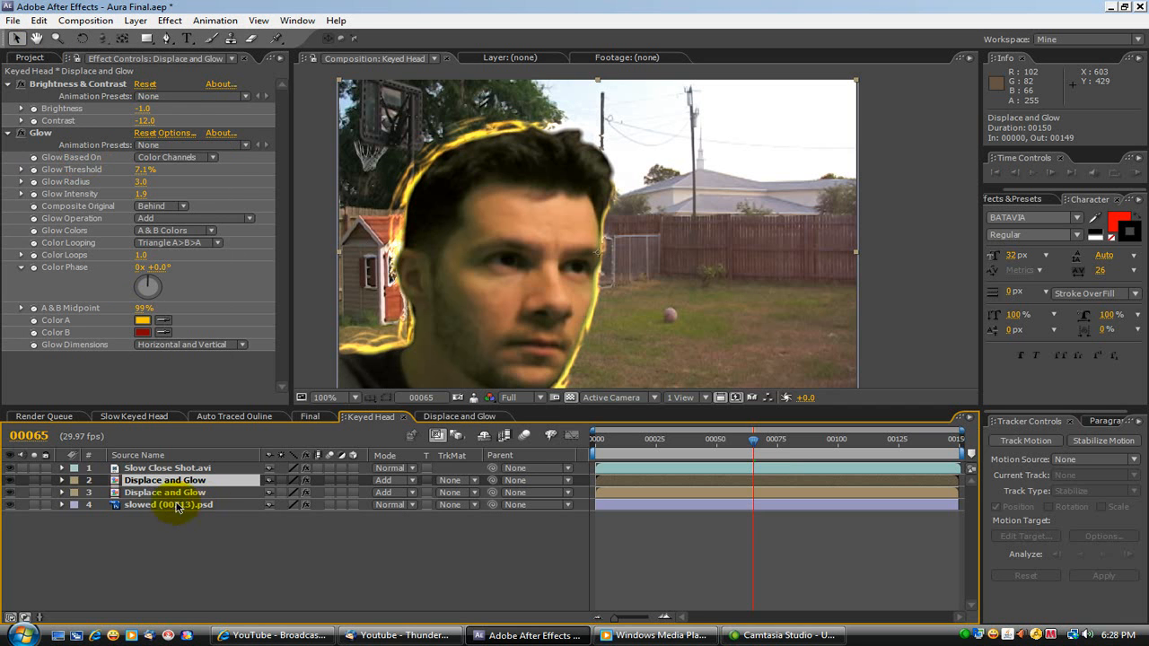
{"action": "left_click", "coordinate": [410, 485]}
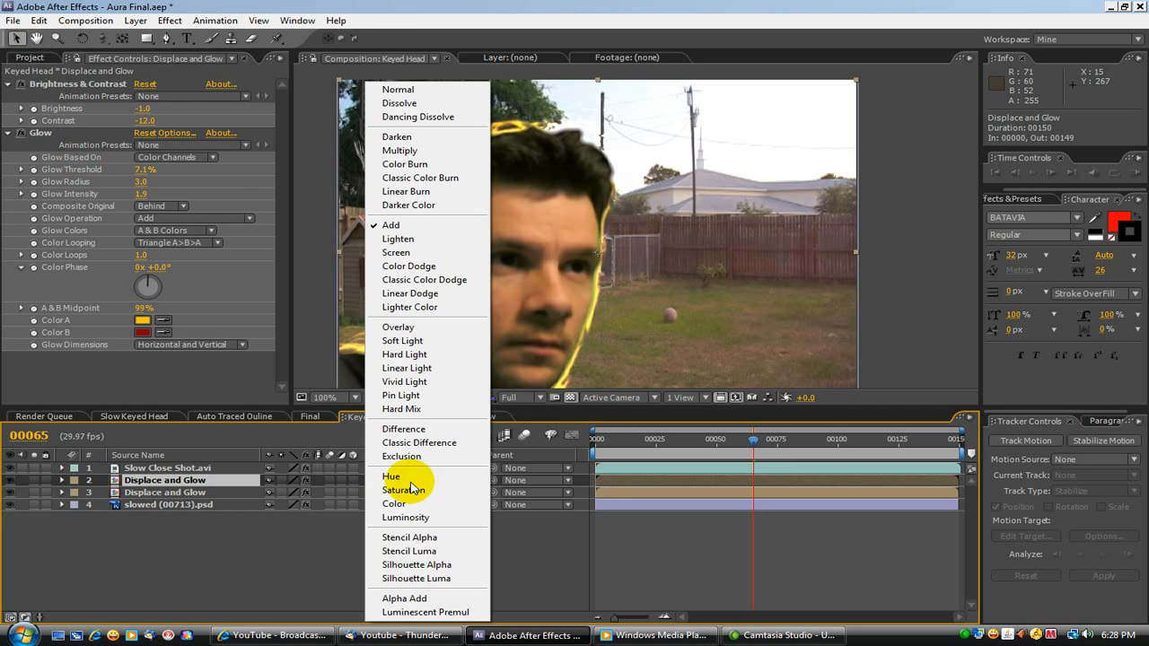
{"action": "left_click", "coordinate": [397, 503]}
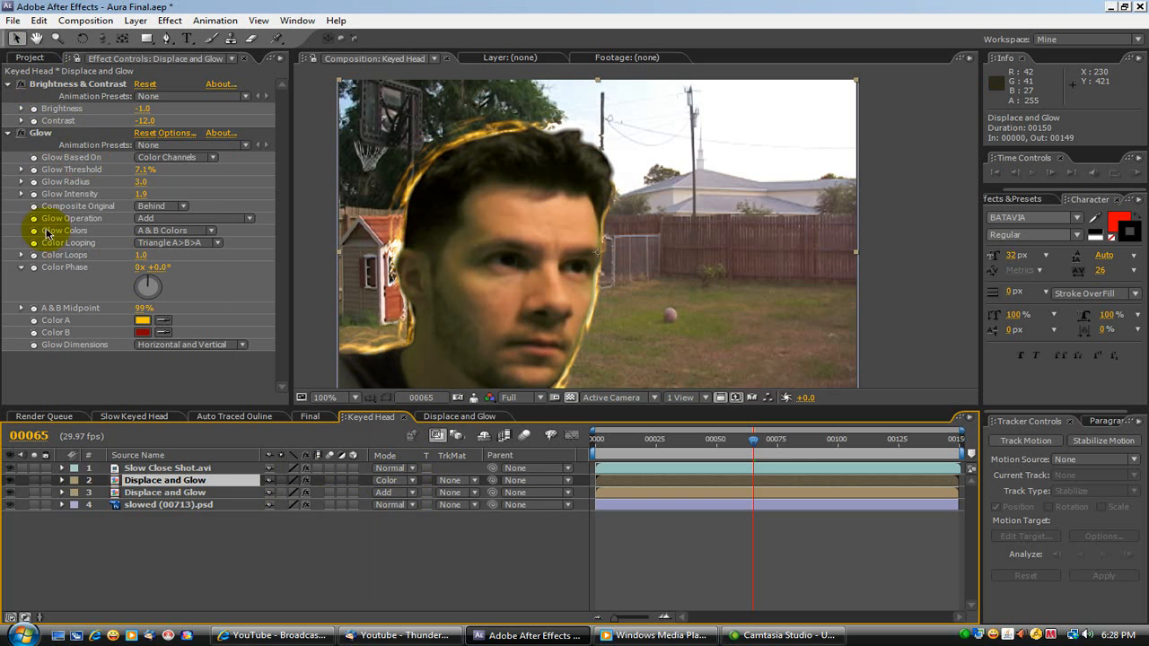
Try other blending modes on the upper Displace and Glow layer, including Overlay, Darken and Luminosity, comparing the aura's look
{"action": "left_click", "coordinate": [396, 480]}
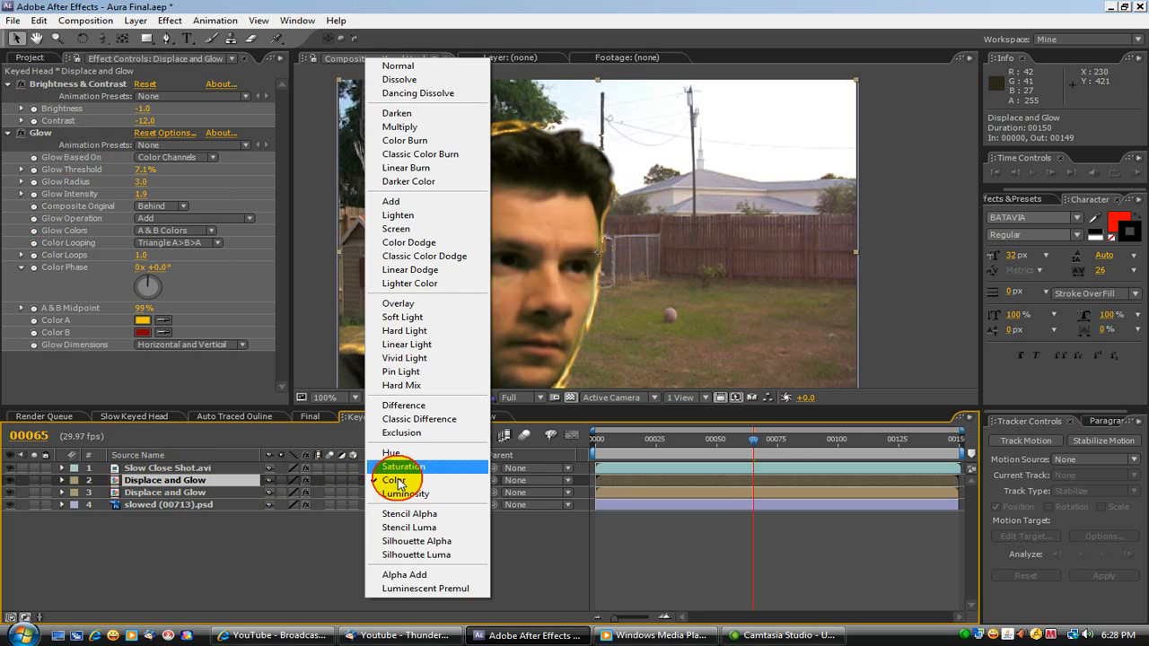
{"action": "left_click", "coordinate": [429, 225]}
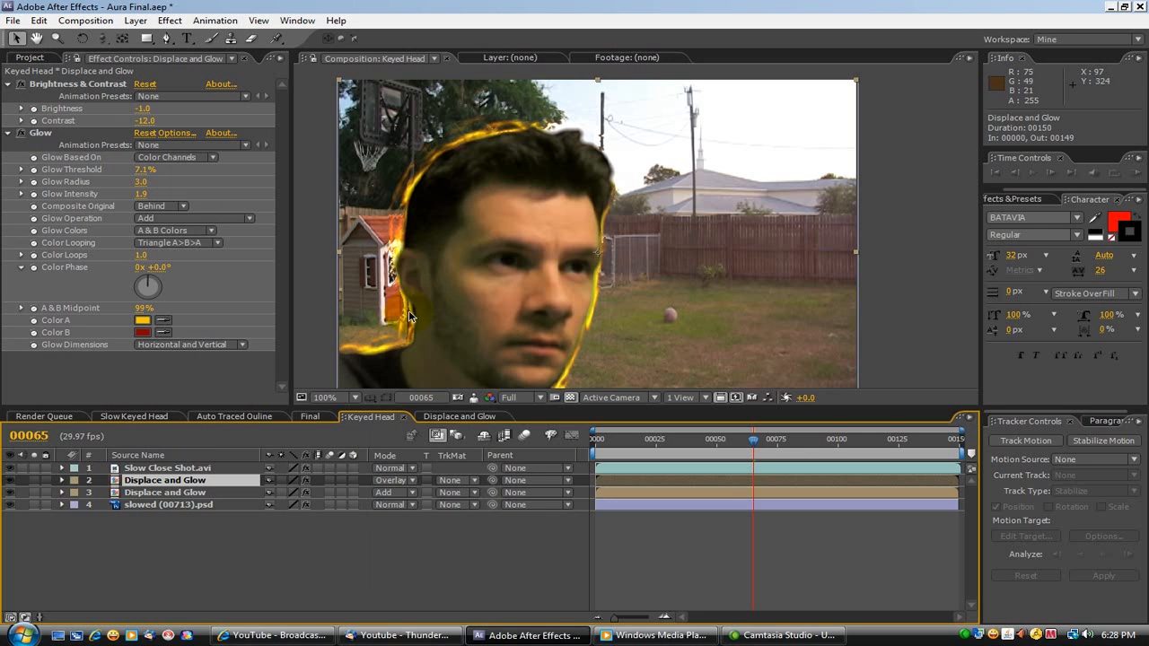
{"action": "left_click", "coordinate": [391, 481]}
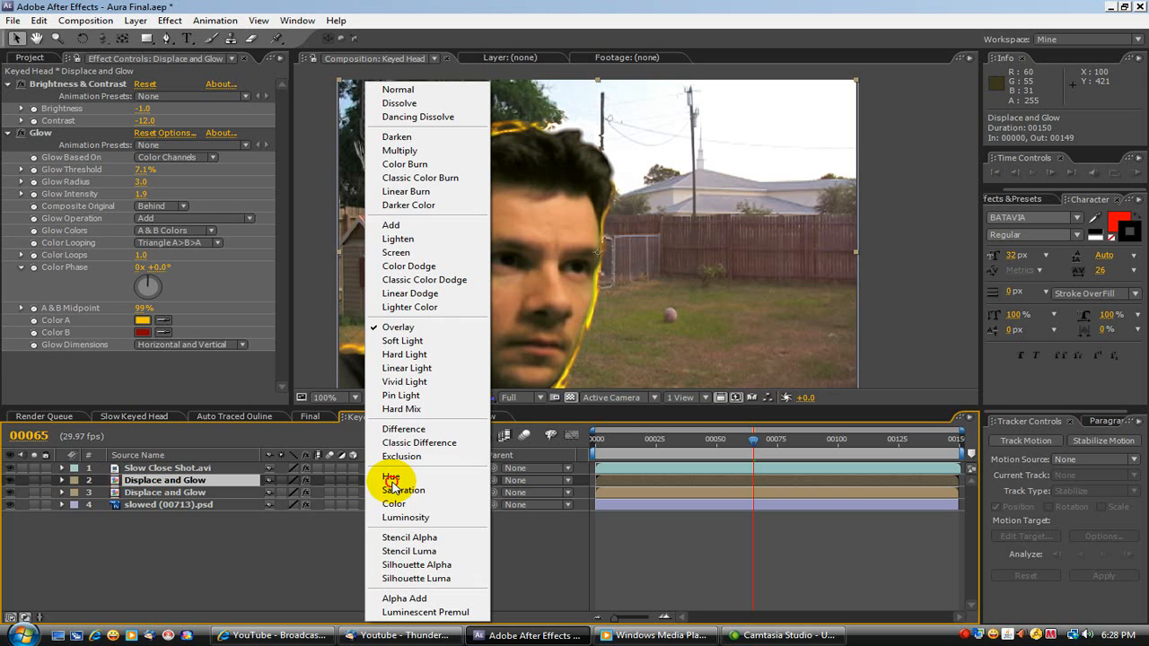
{"action": "left_click", "coordinate": [414, 240]}
{"action": "left_click", "coordinate": [393, 487]}
{"action": "left_click", "coordinate": [422, 207]}
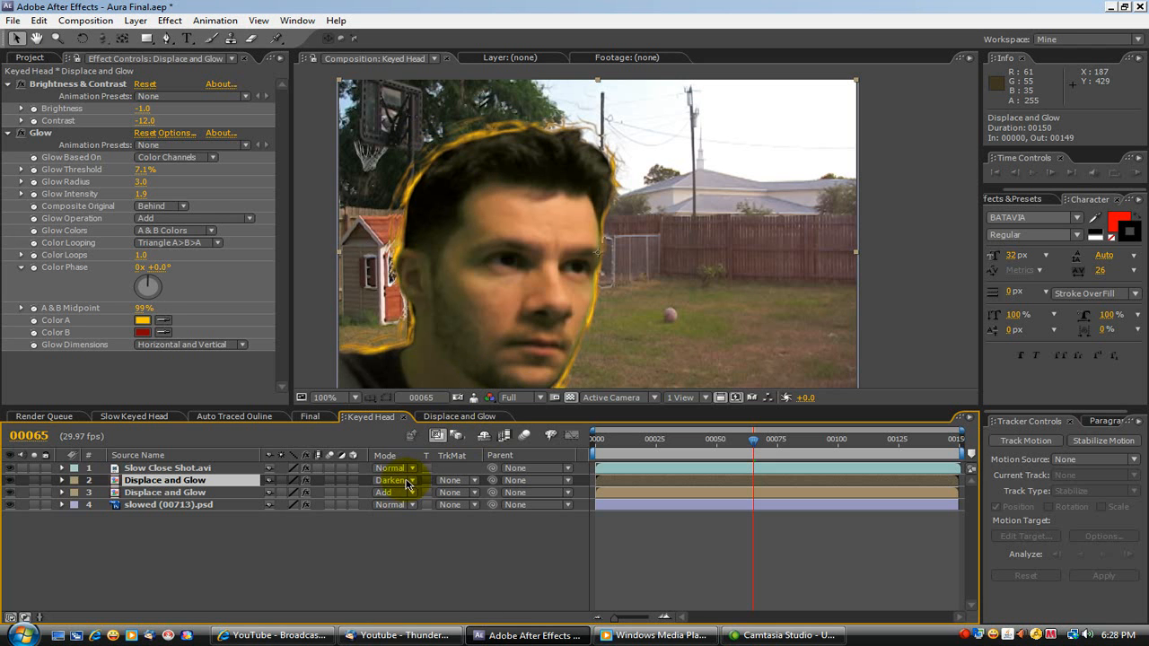
{"action": "left_click", "coordinate": [407, 485]}
{"action": "left_click", "coordinate": [400, 521]}
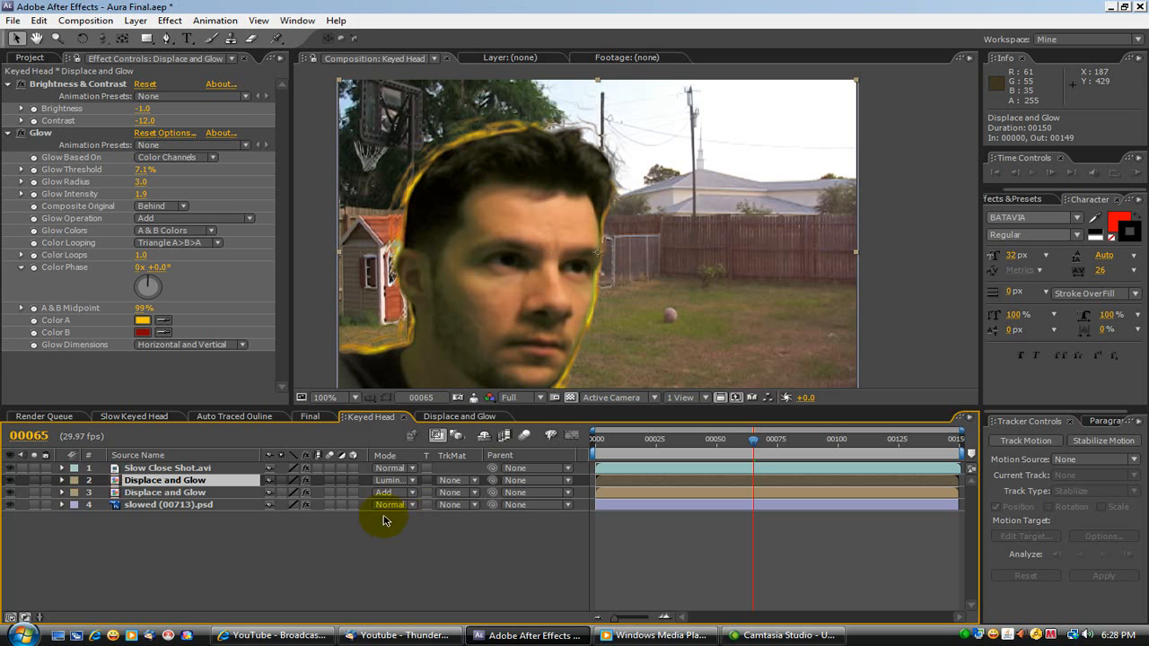
Set the upper Displace and Glow layer's blending mode to Color and check the aura at frame 38
{"action": "left_click", "coordinate": [402, 487]}
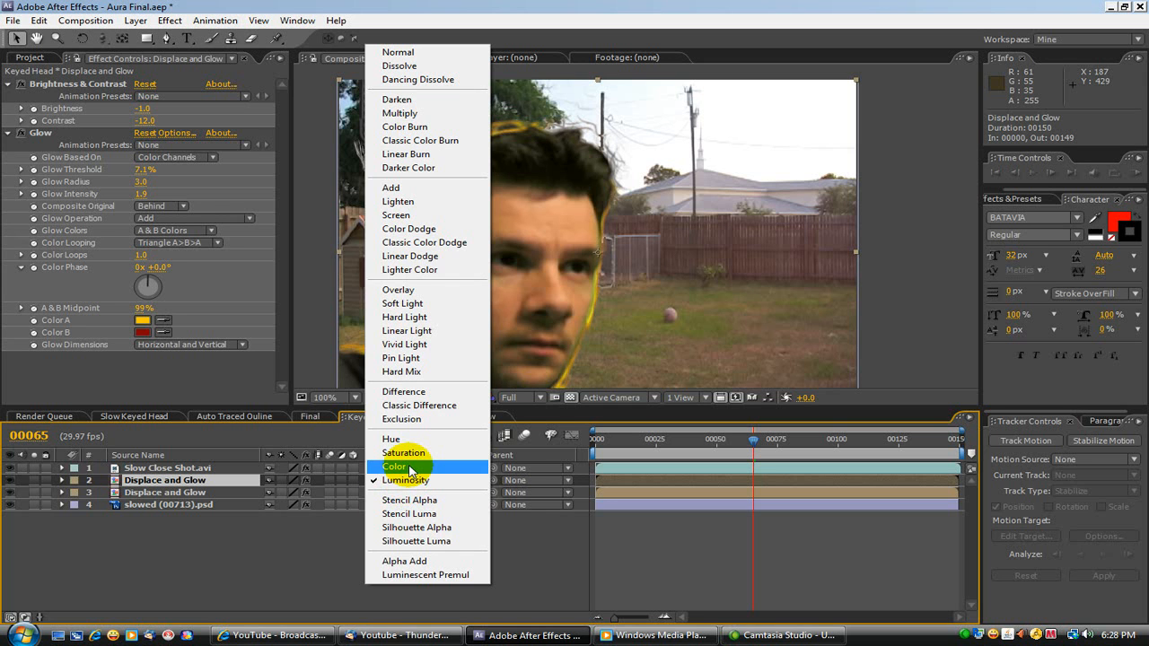
{"action": "left_click", "coordinate": [405, 468]}
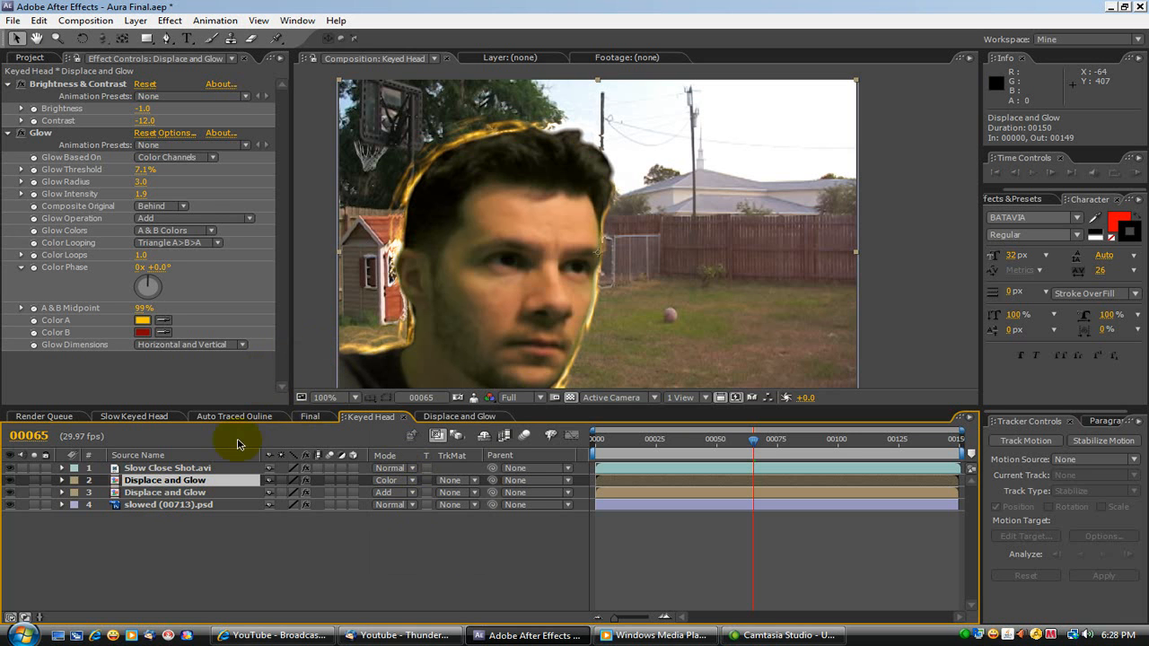
{"action": "left_click_drag", "start_coordinate": [756, 446], "coordinate": [682, 462]}
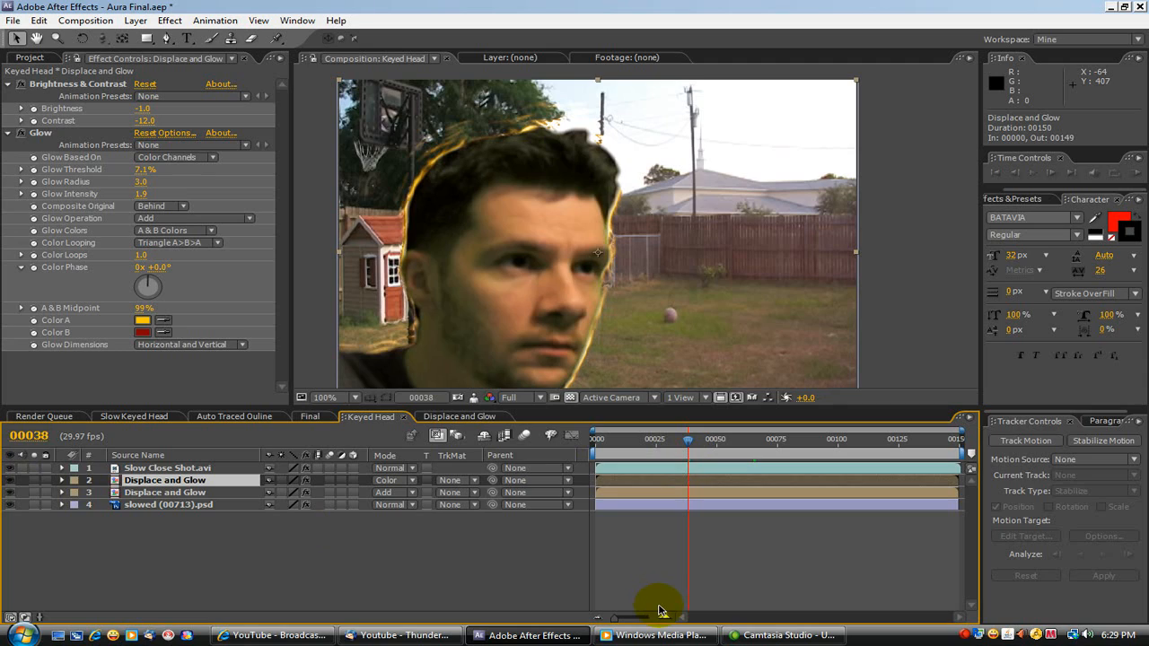